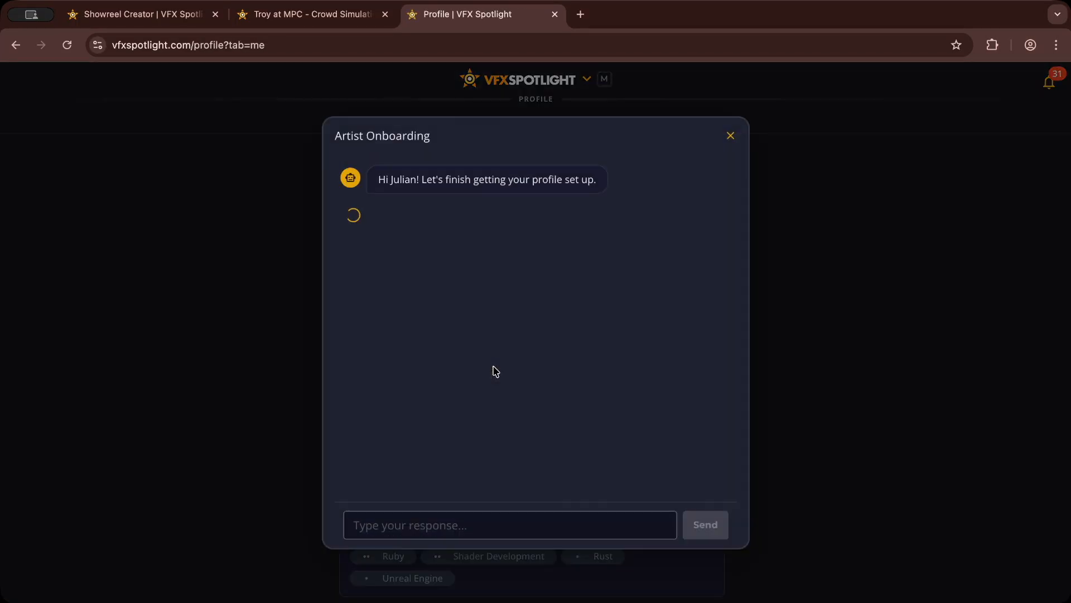
# Step: Accept the proposed profile summary by answering "yes", finish the onboarding and continue to the Showreel Creator
pyautogui.click(457, 524)
pyautogui.write('yes')
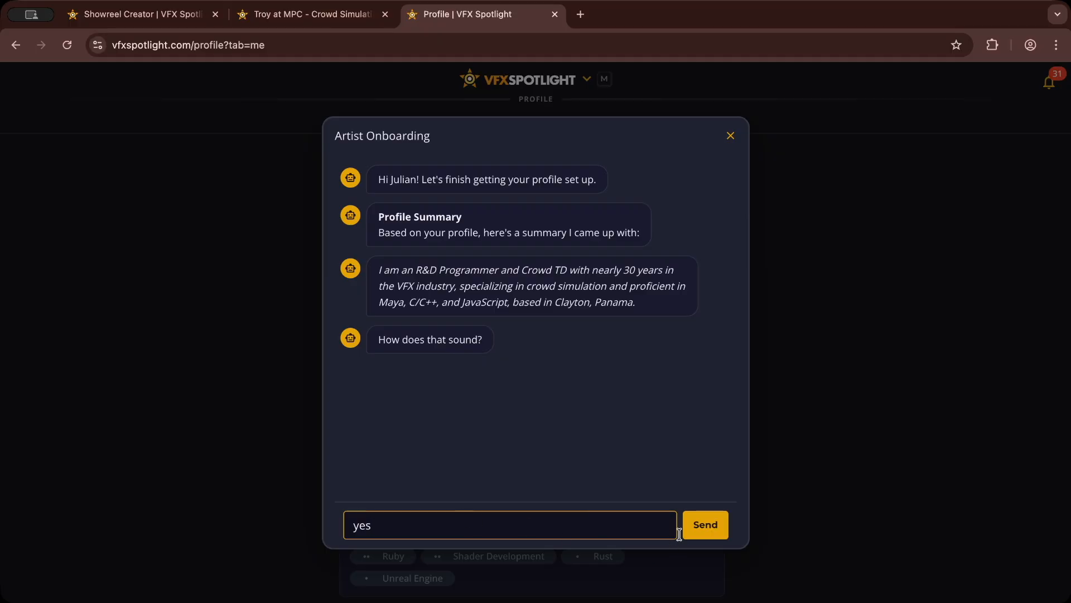
pyautogui.click(705, 524)
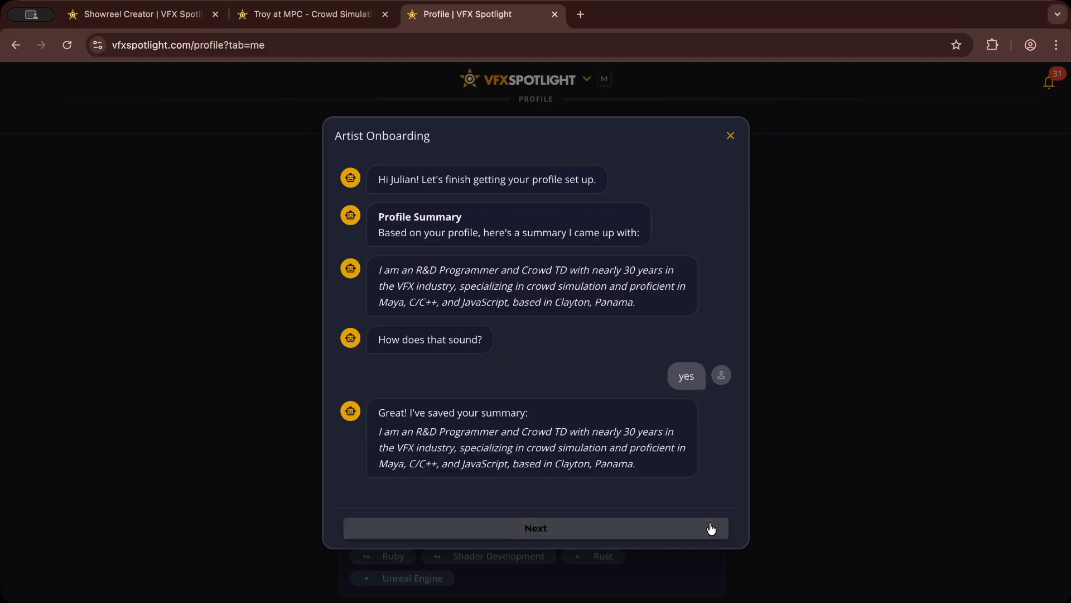
pyautogui.click(569, 535)
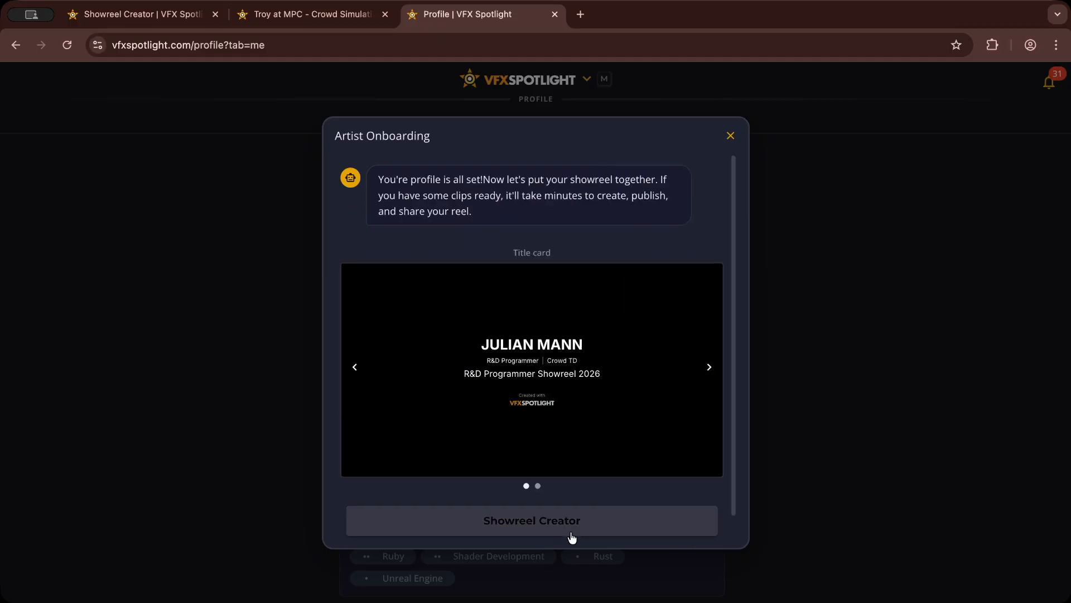
pyautogui.click(595, 527)
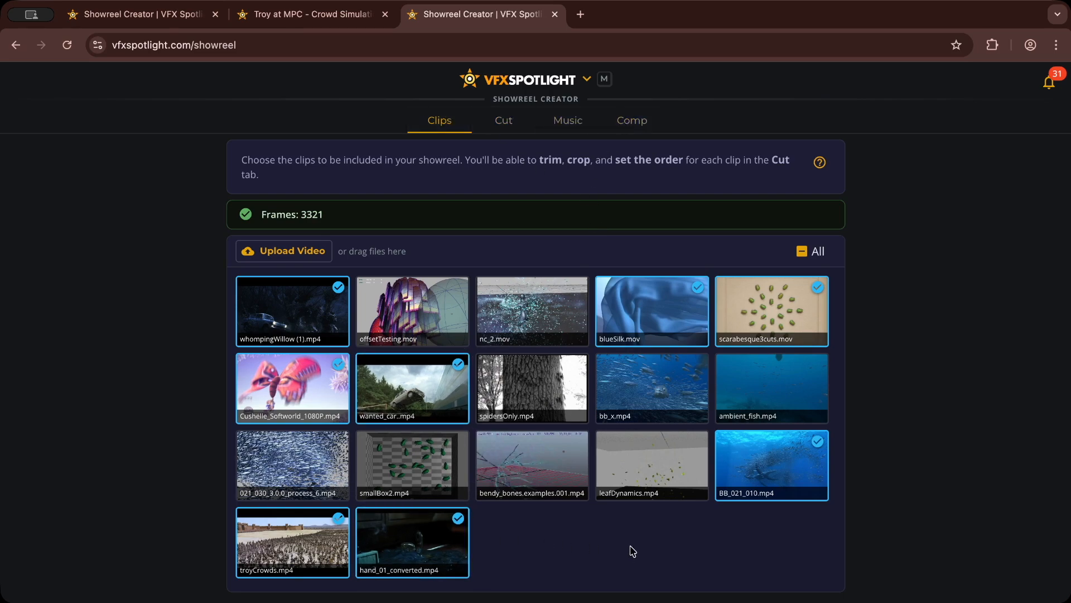
# Step: Upload dragonfly_01.mov from the mine folder and include it in the showreel's clip selection
pyautogui.click(318, 251)
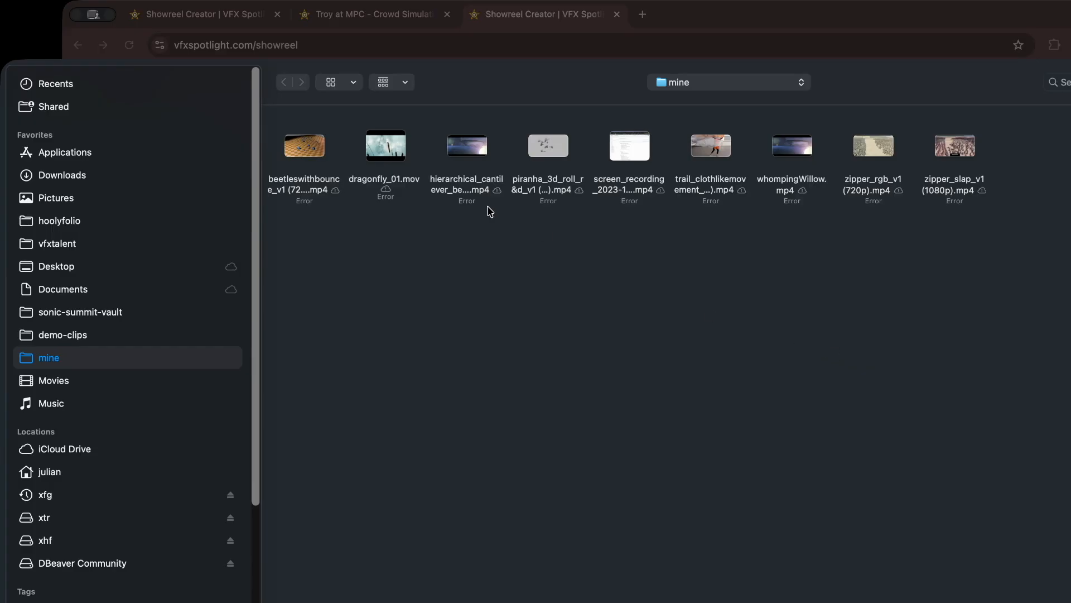
pyautogui.click(385, 179)
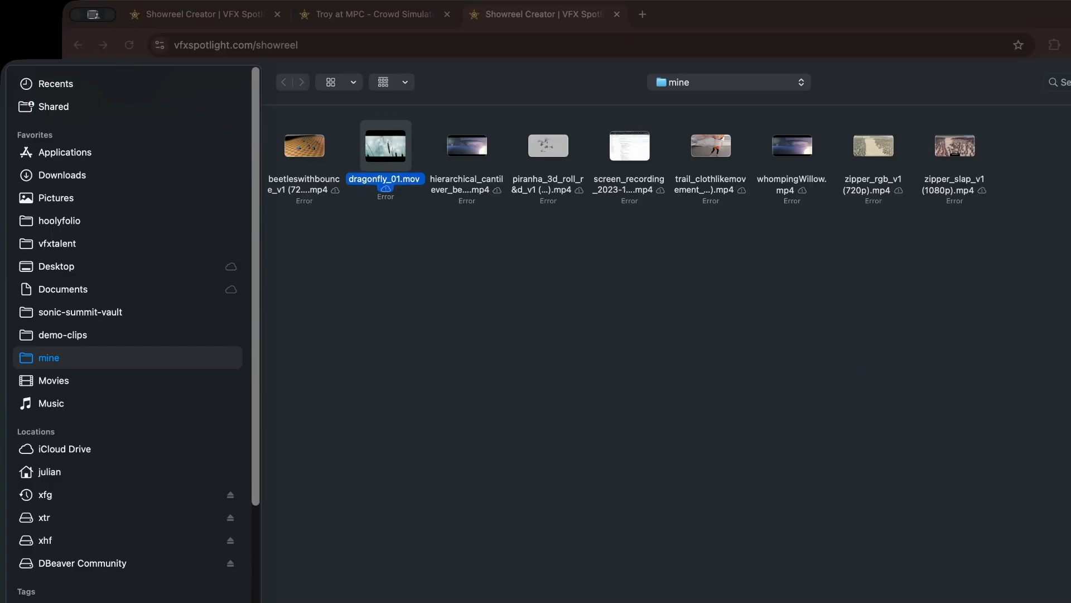
pyautogui.press('Return')
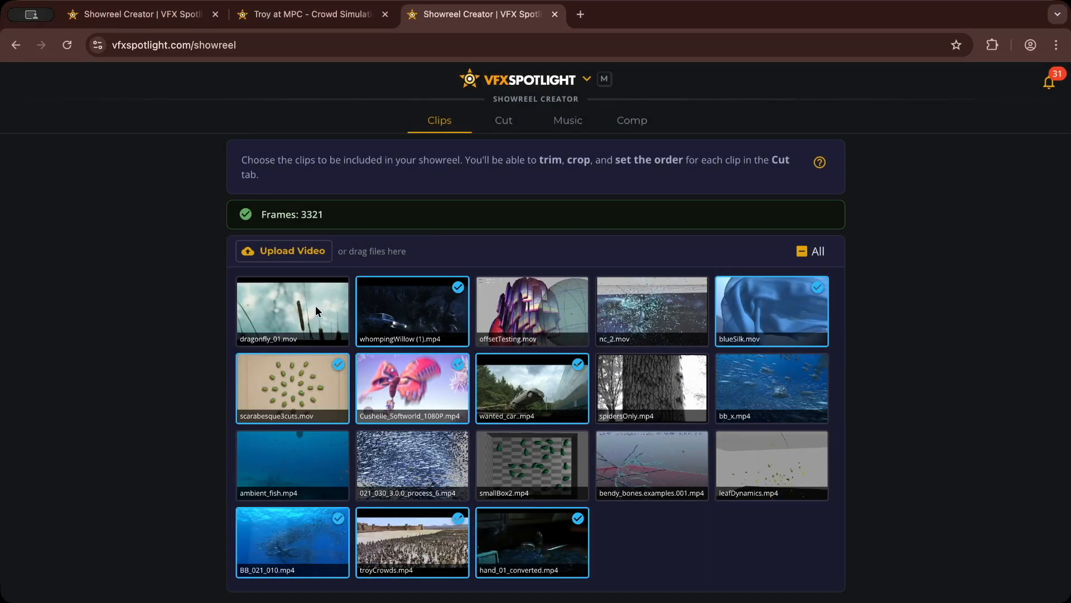
pyautogui.click(318, 312)
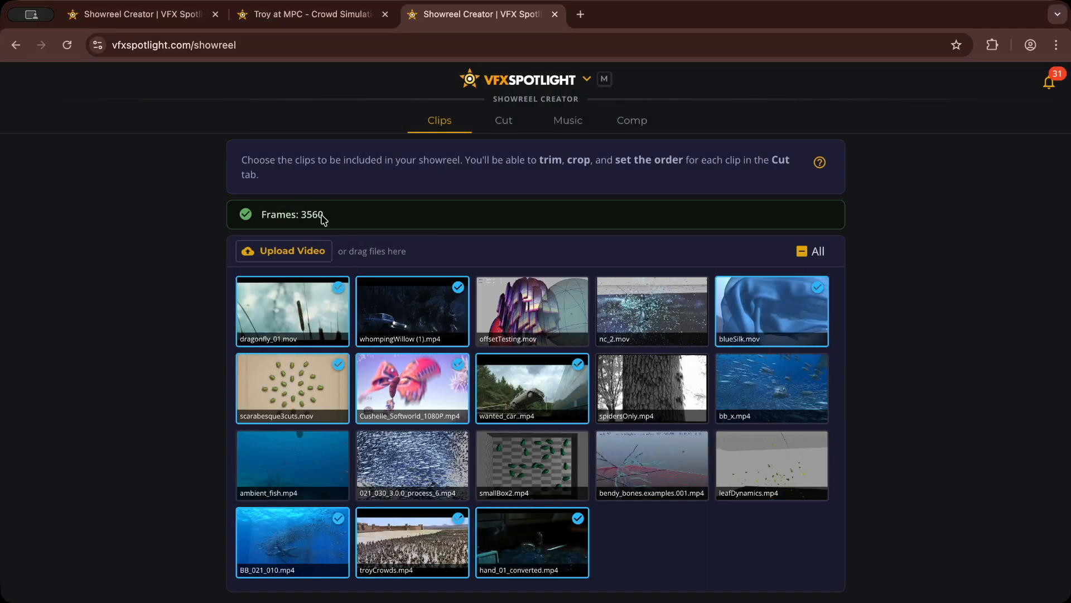
pyautogui.click(319, 311)
pyautogui.click(320, 311)
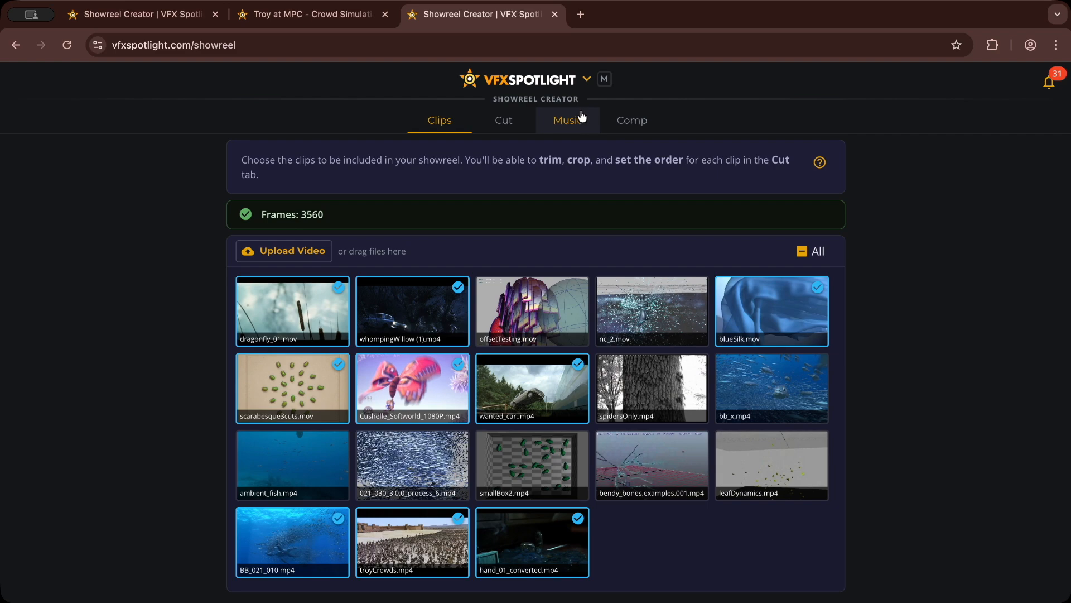
# Step: Move the dragonfly_01 clip from the end of the cut to the first position
pyautogui.click(509, 121)
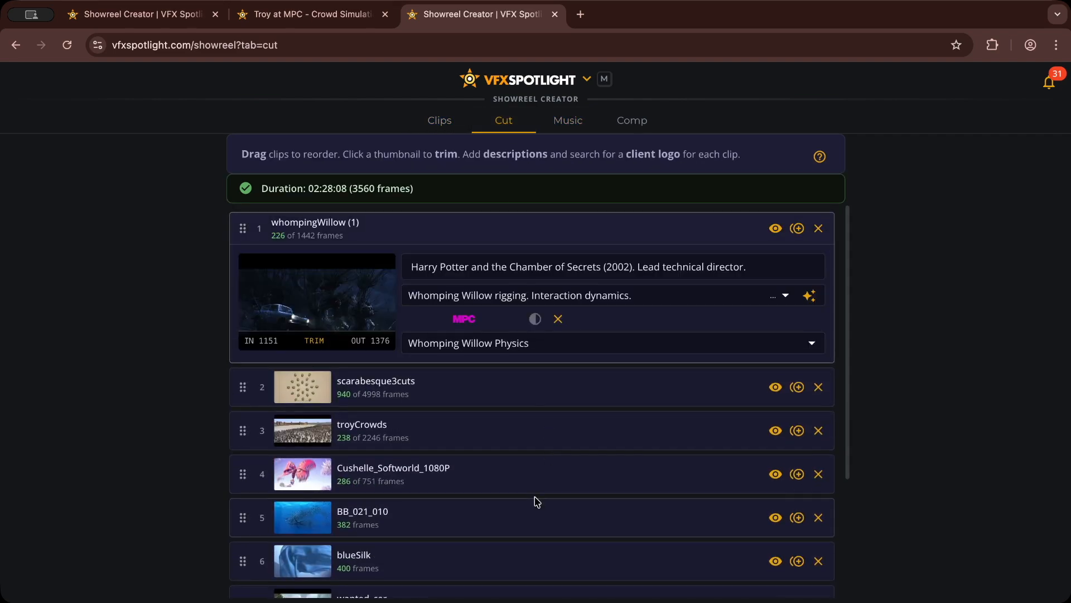
pyautogui.scroll(-3, 535, 491)
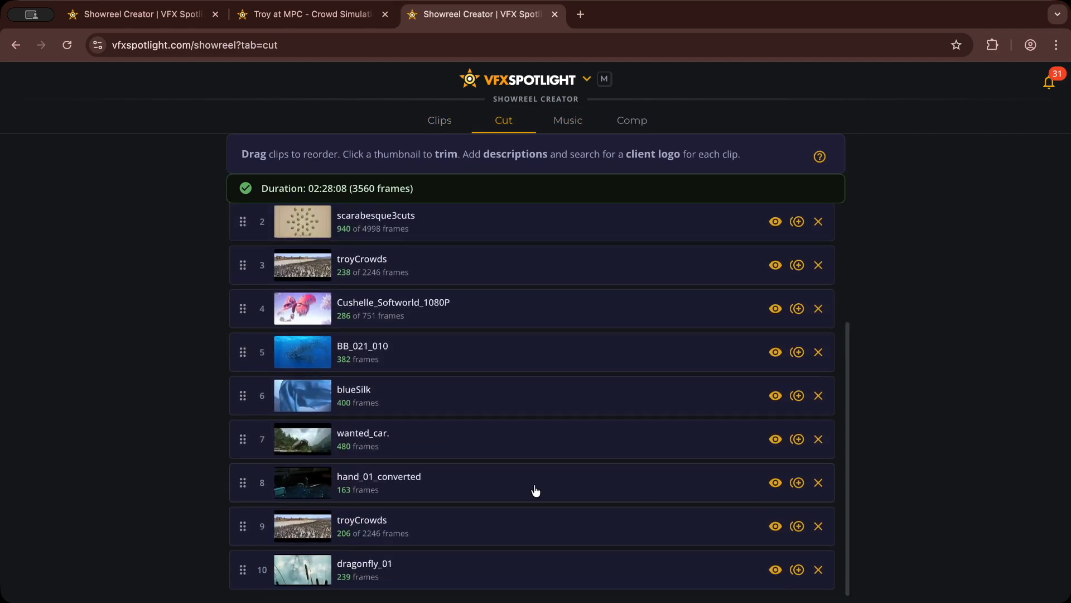
pyautogui.click(446, 577)
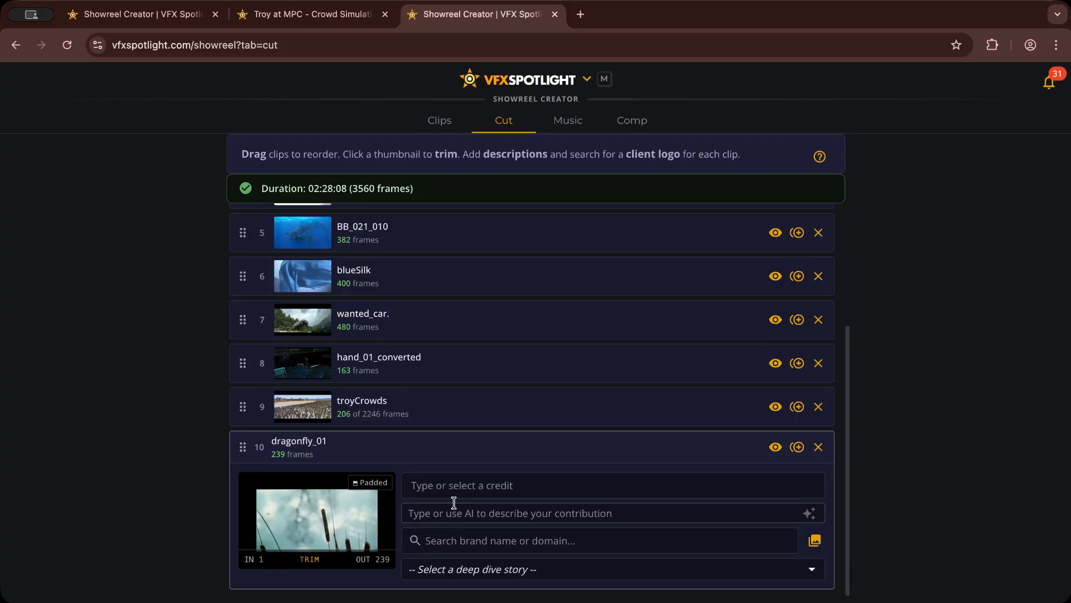
pyautogui.click(500, 459)
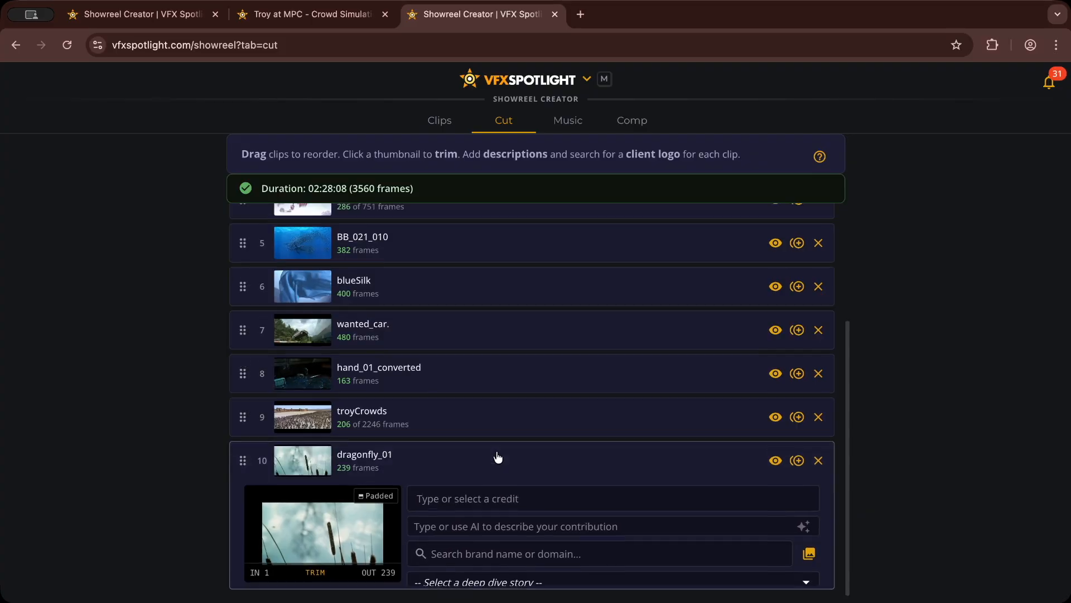
pyautogui.click(472, 517)
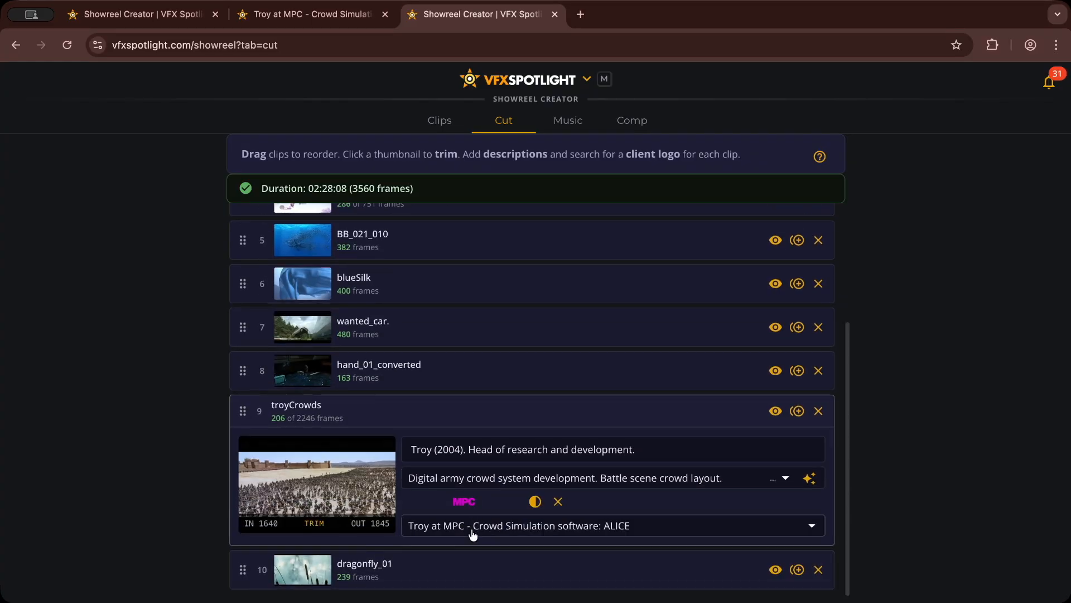
pyautogui.click(474, 565)
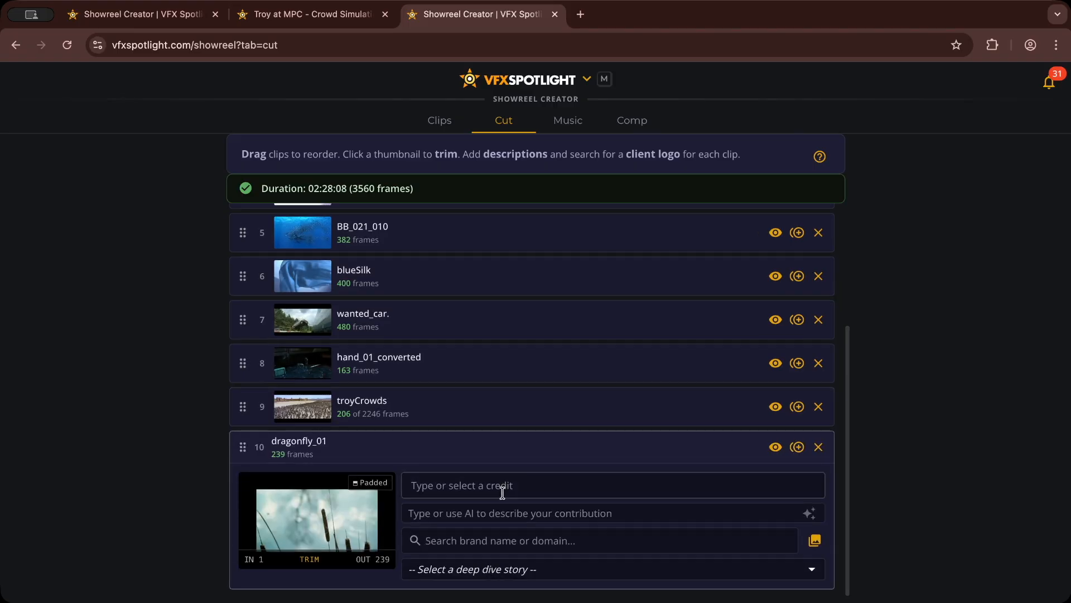
pyautogui.moveTo(243, 445); pyautogui.dragTo(264, 192)
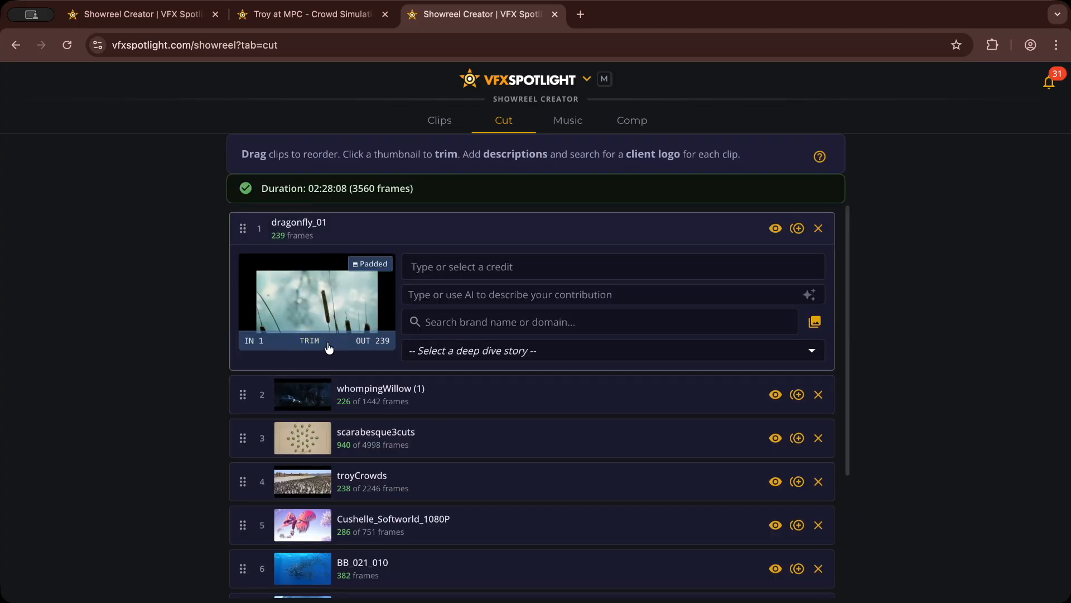
# Step: Trim the dragonfly_01 clip to frames 40 through 63 and set its framing to Cropped
pyautogui.click(307, 348)
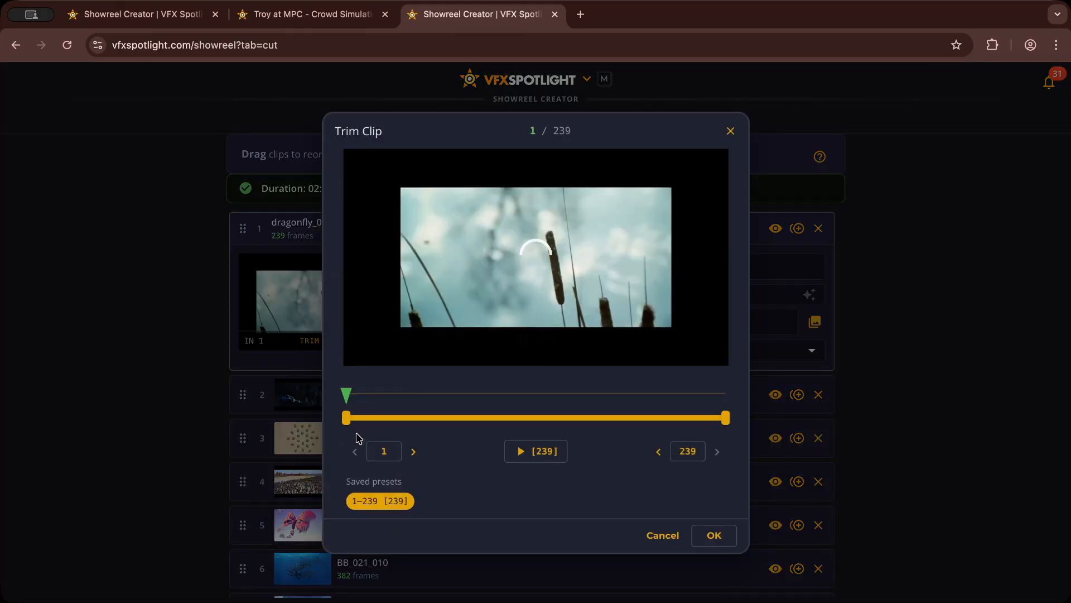
pyautogui.moveTo(349, 420); pyautogui.dragTo(409, 425)
pyautogui.moveTo(726, 419); pyautogui.dragTo(445, 419)
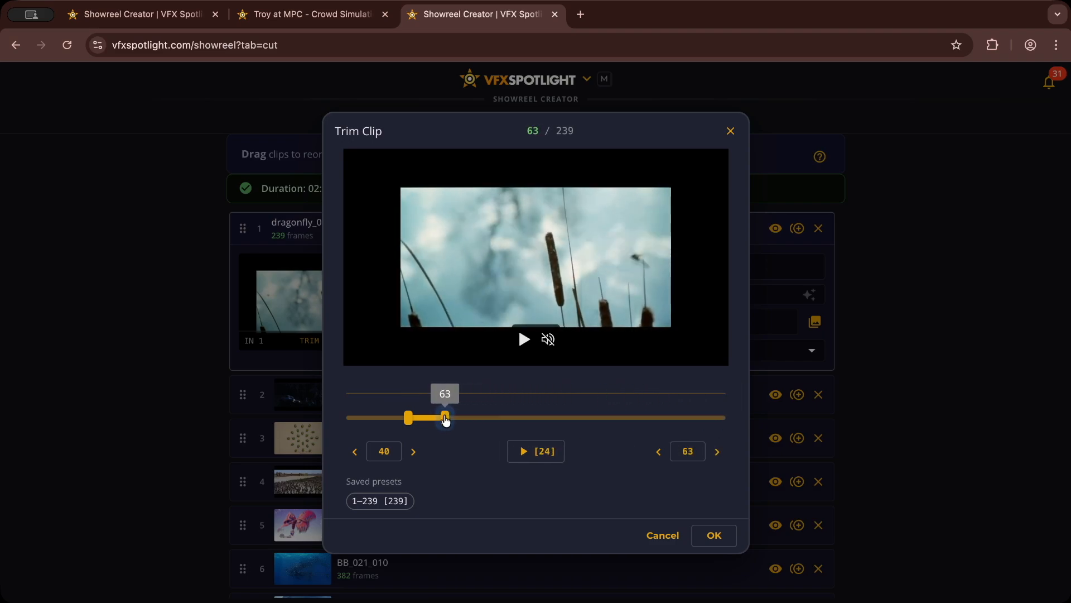
pyautogui.click(707, 536)
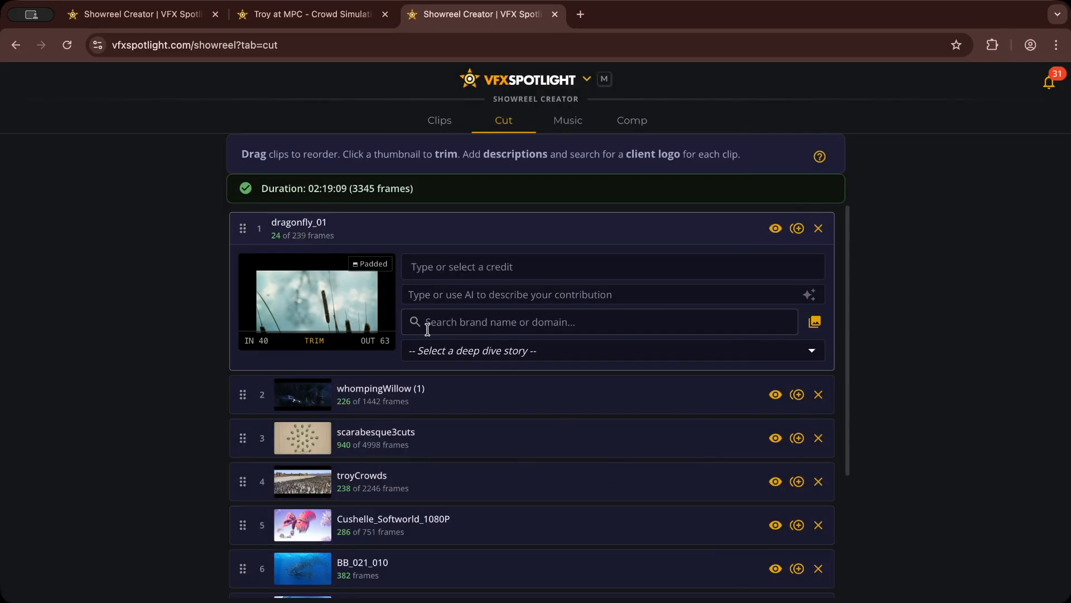
pyautogui.click(377, 265)
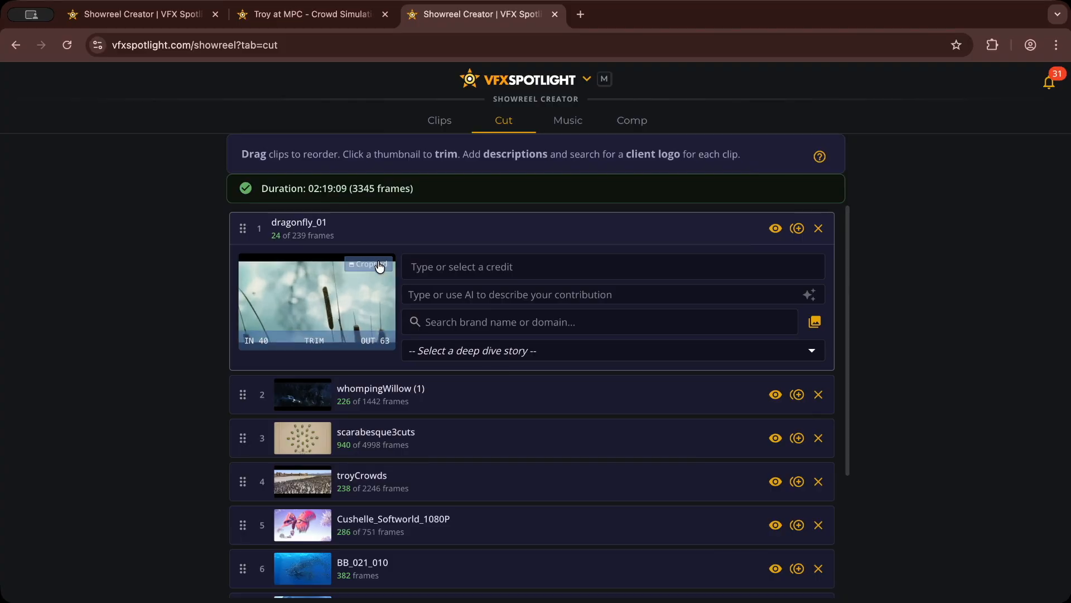
# Step: Give dragonfly_01 the credit "Dragonfly (2002). Swarm simulation research and development." and generate its contribution description with AI
pyautogui.click(486, 270)
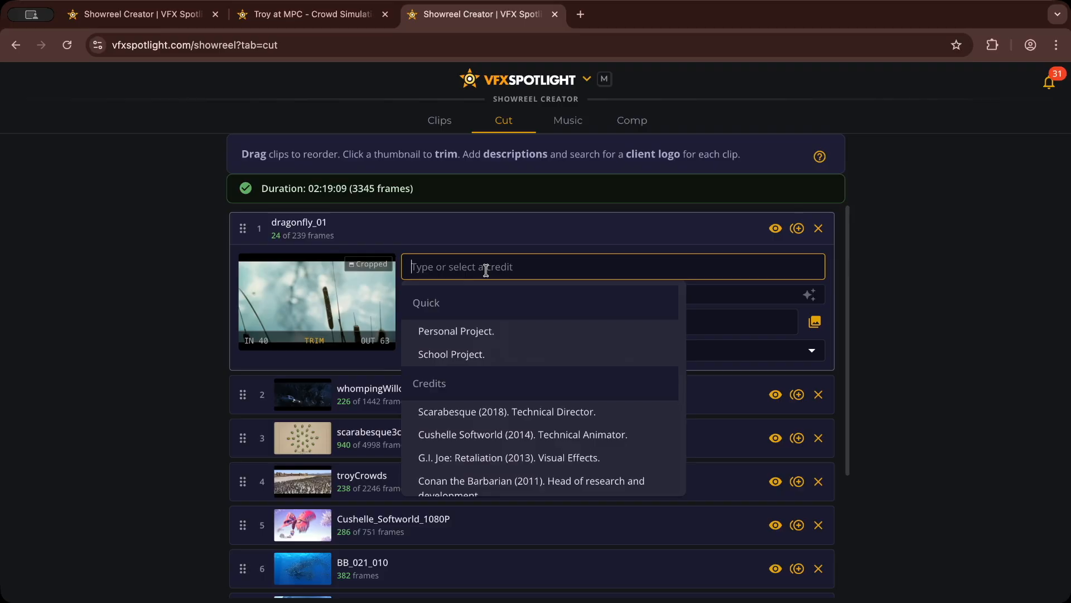
pyautogui.write('drag')
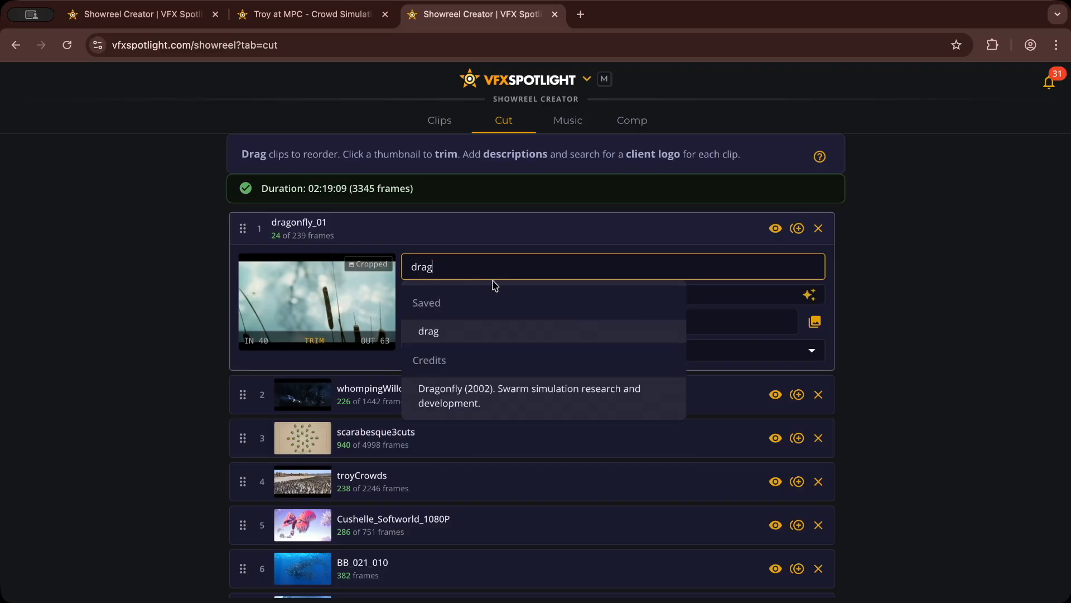
pyautogui.click(453, 396)
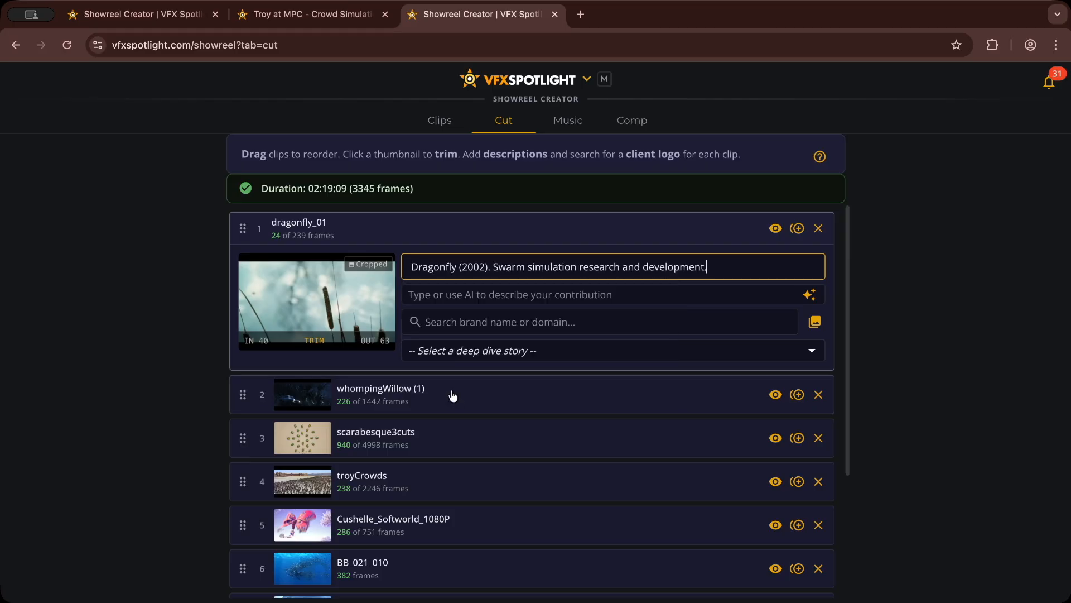
pyautogui.click(681, 296)
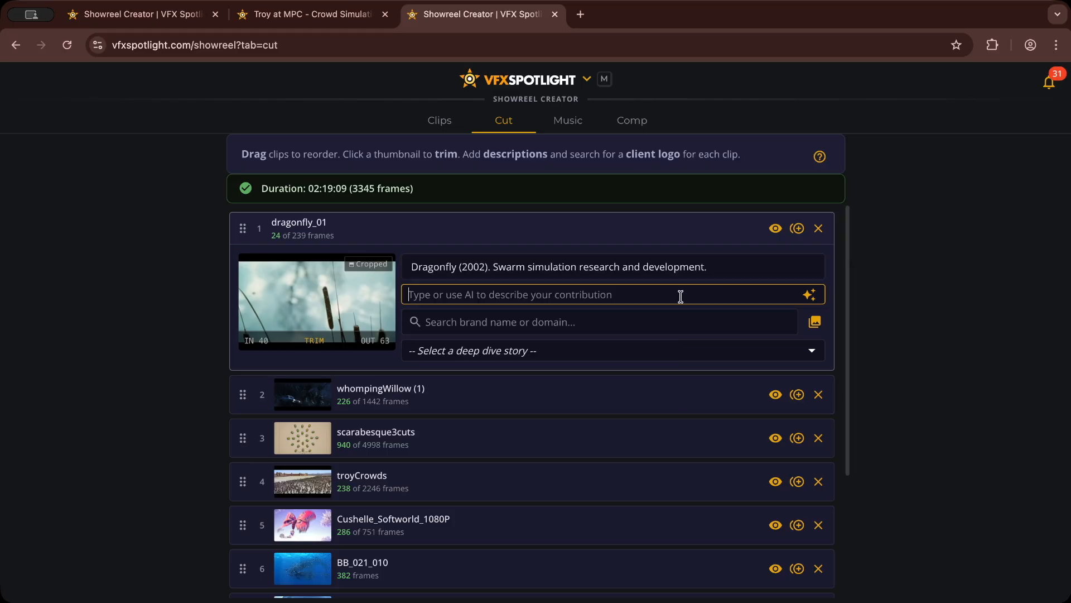
pyautogui.click(809, 295)
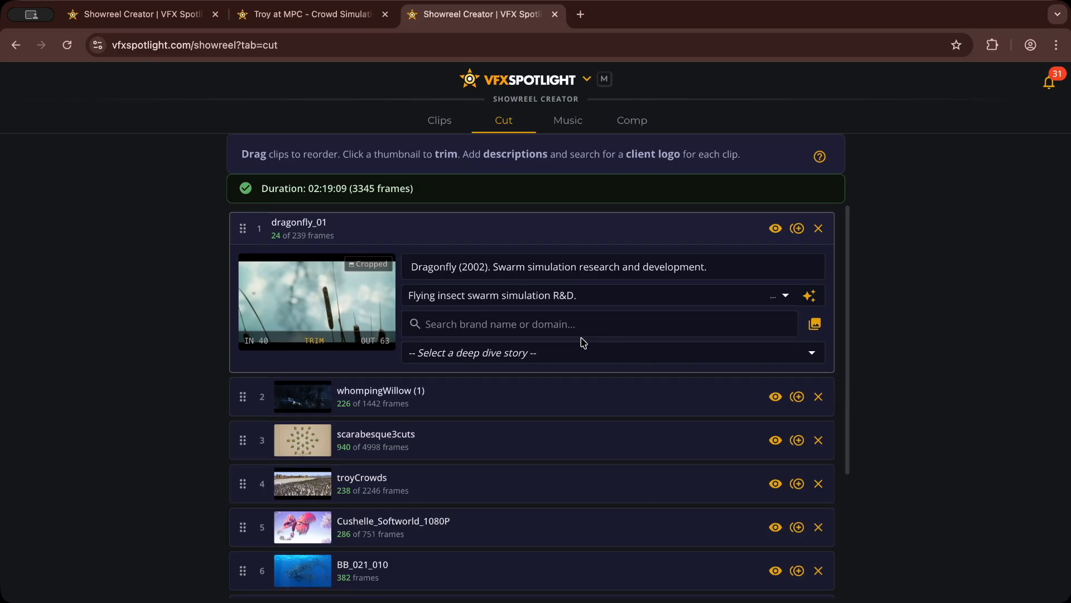
# Step: Add the DNEG (dneg.com) client logo to the dragonfly_01 clip and preview the clip with its overlays
pyautogui.click(558, 330)
pyautogui.write('dneg')
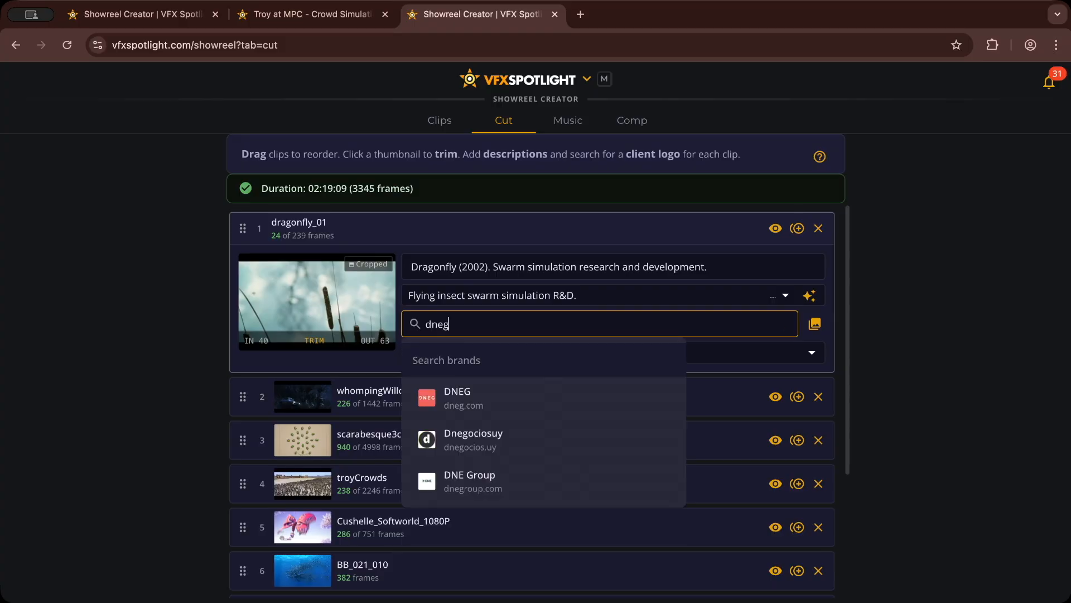
pyautogui.click(480, 399)
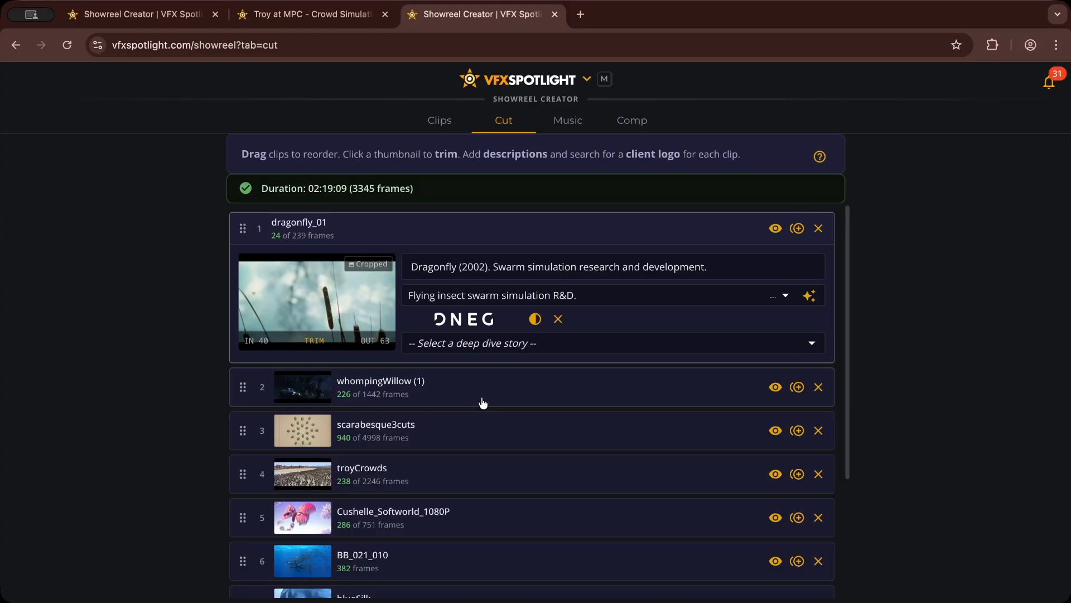
pyautogui.click(776, 229)
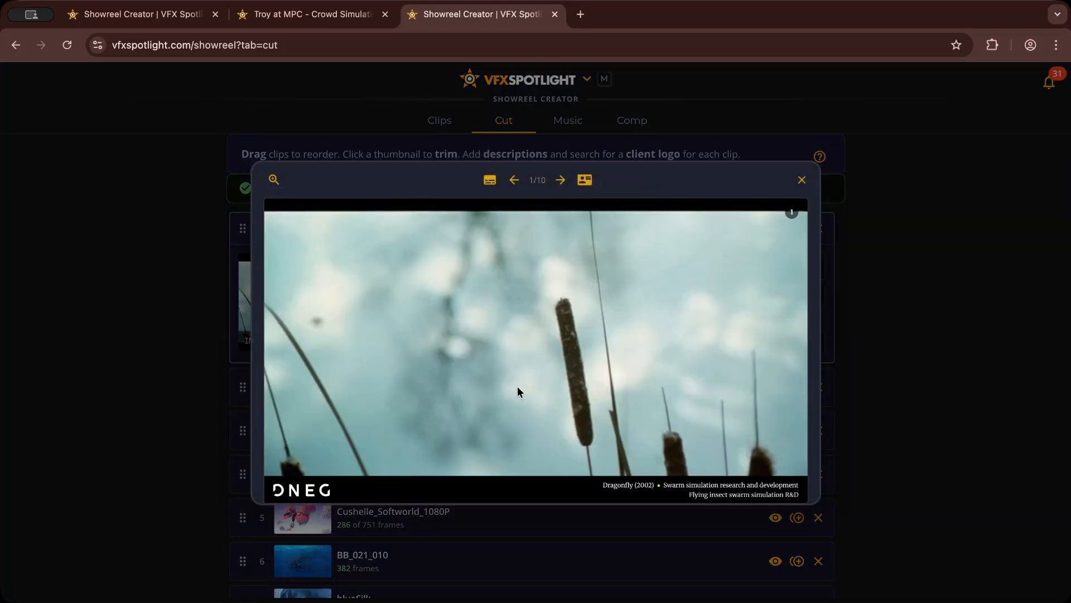
pyautogui.click(802, 179)
# Step: Select "Whomping Willow Physics" as the deep dive story of the whompingWillow (1) clip
pyautogui.click(478, 395)
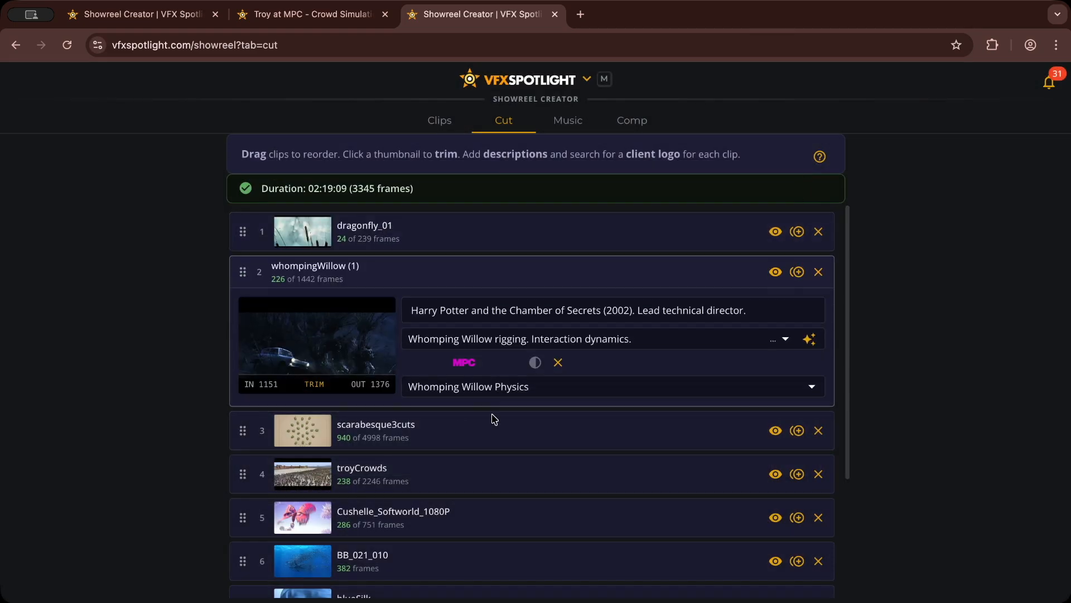
pyautogui.click(470, 387)
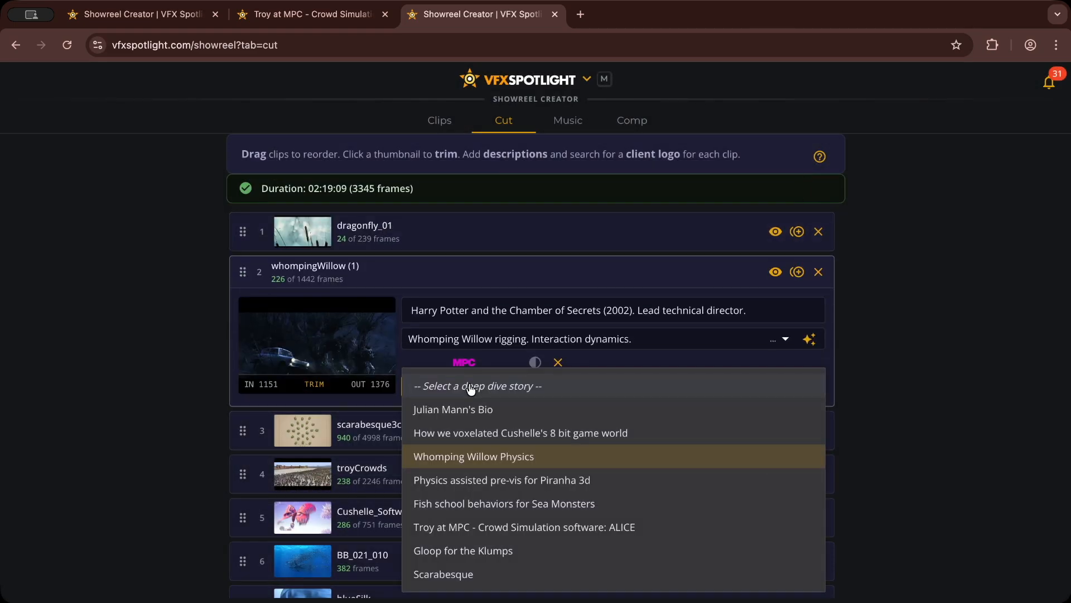
pyautogui.click(477, 451)
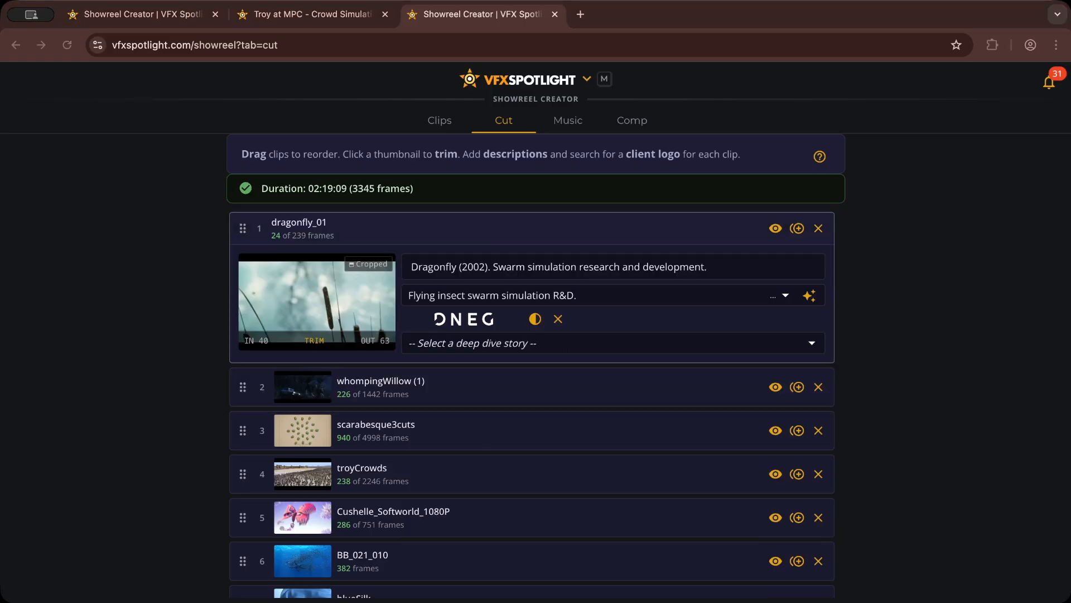
# Step: Try other soundtracks, choose Bork Puppy, offset the reel to about 0:54 in the track and play it
pyautogui.click(567, 123)
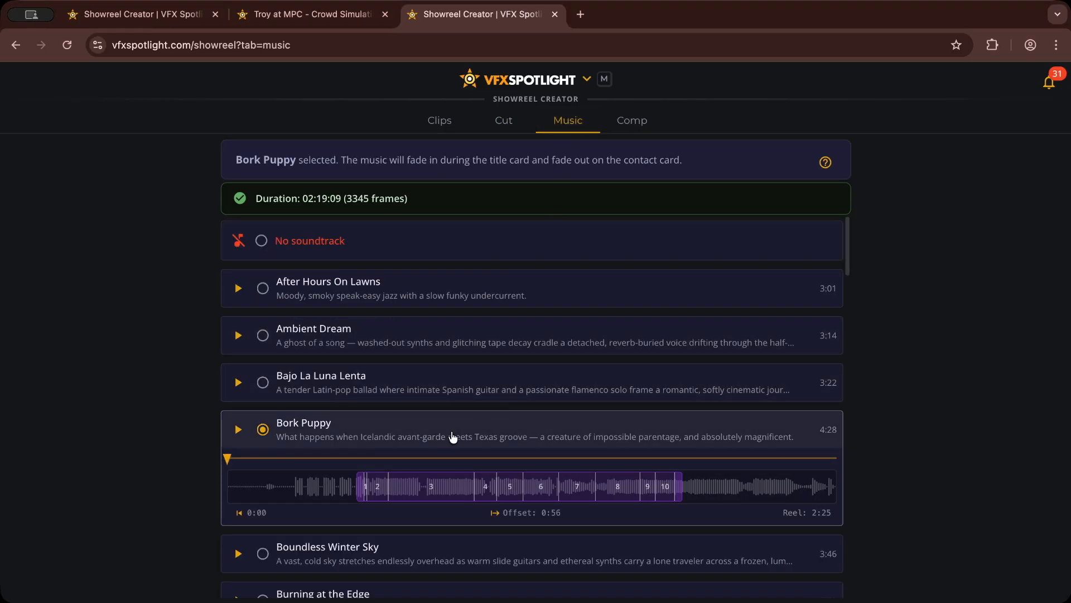
pyautogui.click(263, 382)
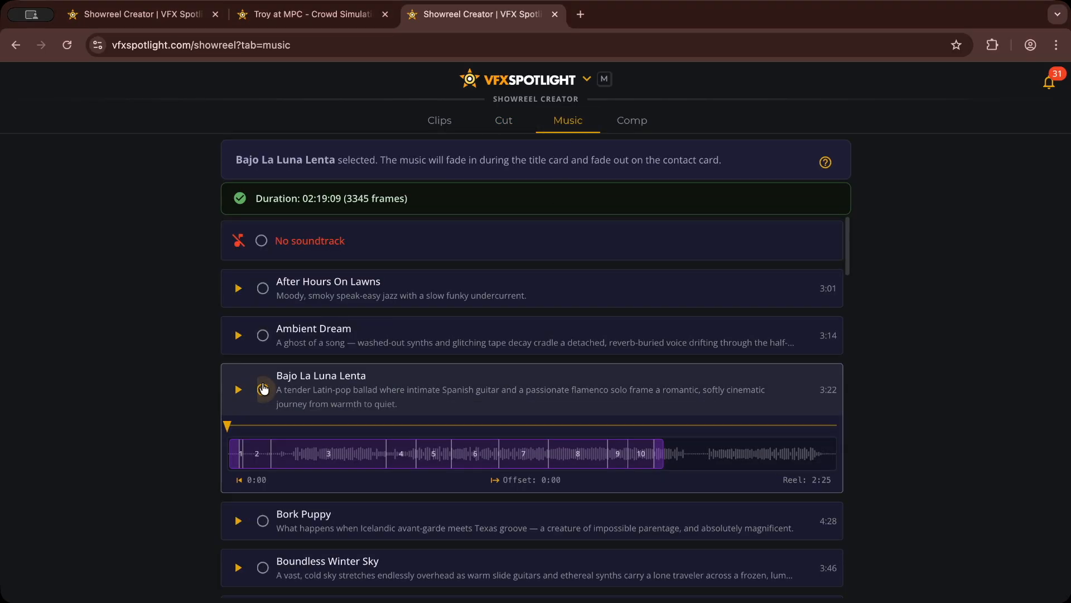
pyautogui.click(263, 335)
pyautogui.click(263, 521)
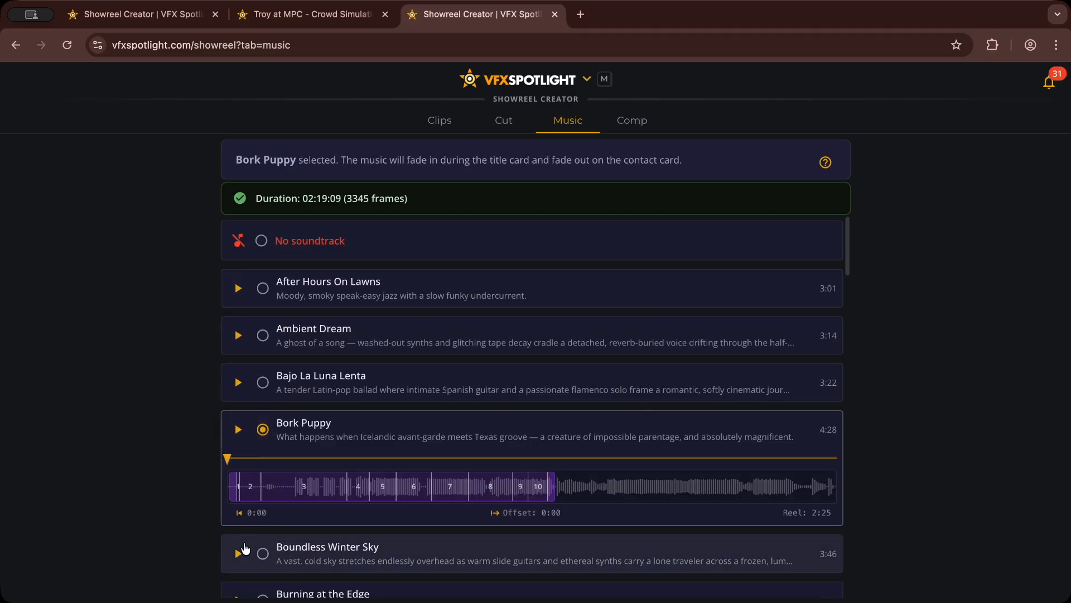
pyautogui.moveTo(253, 487); pyautogui.dragTo(379, 480)
pyautogui.click(238, 431)
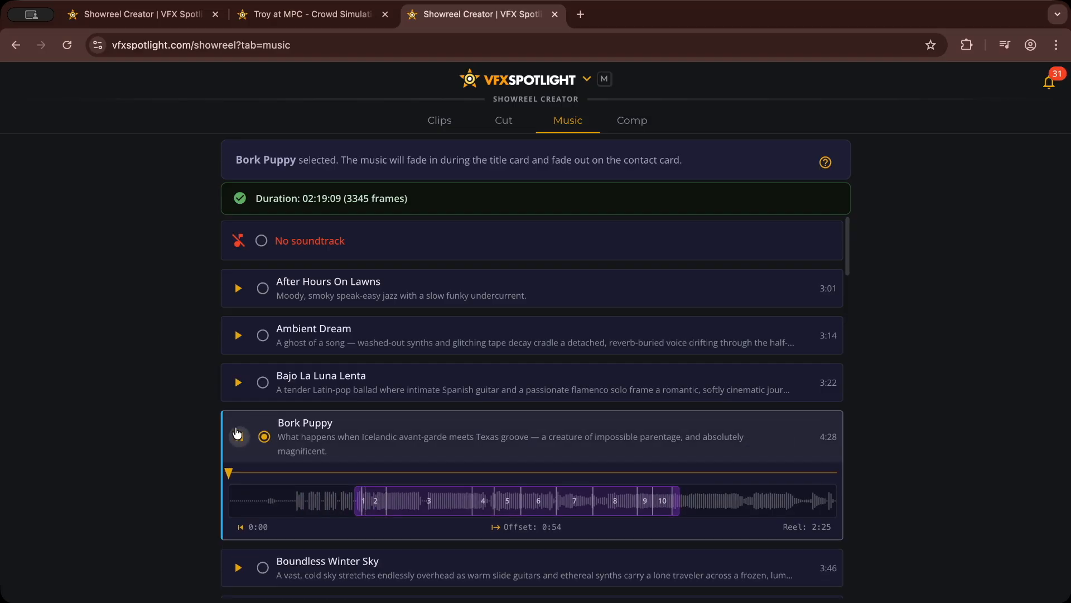
# Step: Play Bork Puppy from the reel's start, shift the reel offset to about 1:14, and pause the playback
pyautogui.click(497, 527)
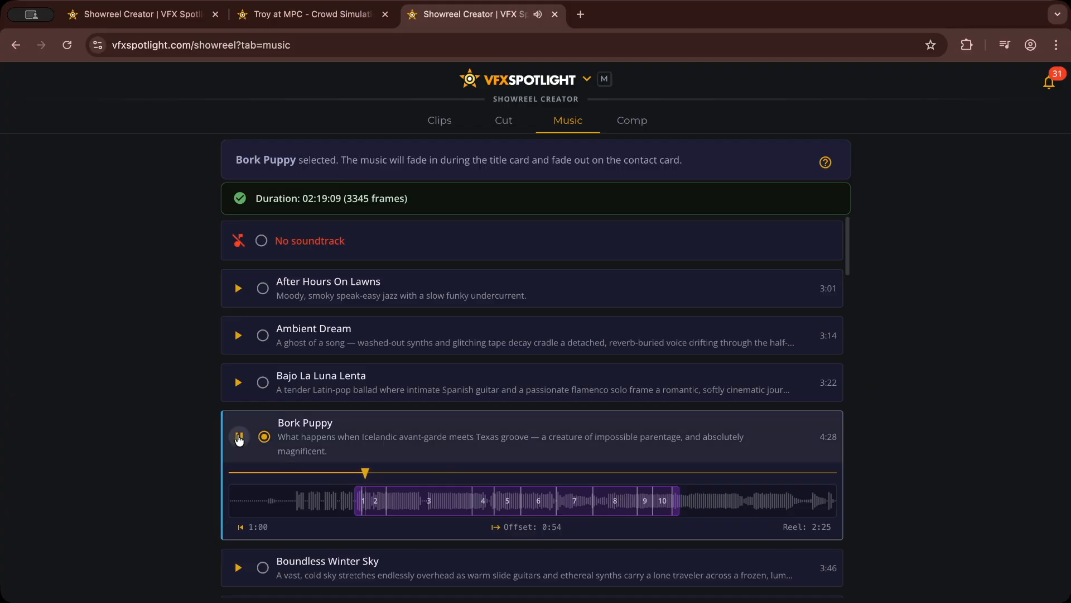
pyautogui.moveTo(402, 495); pyautogui.dragTo(447, 498)
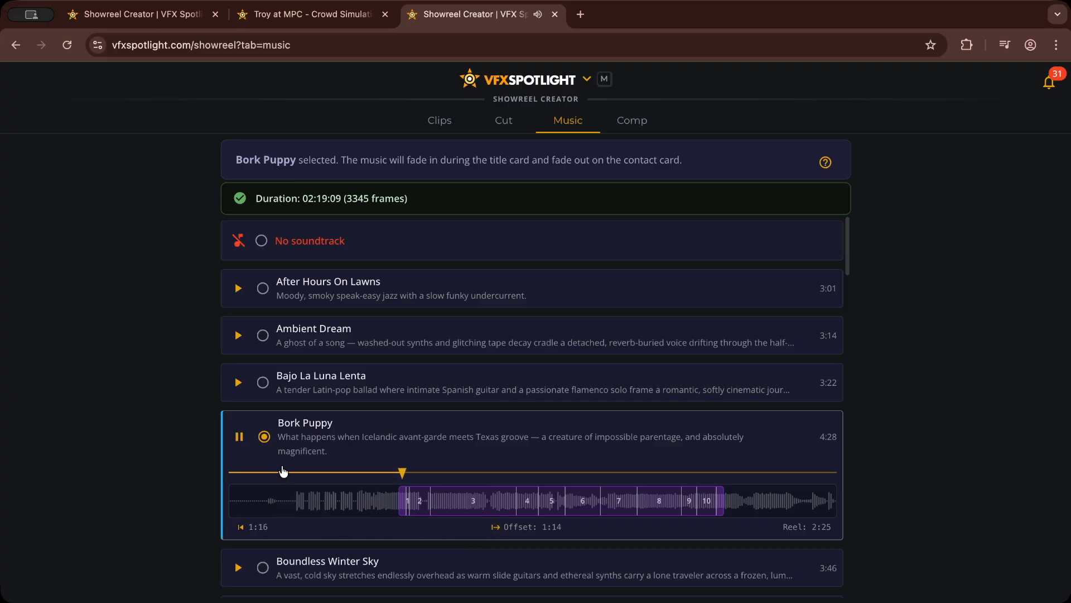
pyautogui.click(241, 437)
# Step: Check the title card details in the comp settings and remove "Phd" from the display name
pyautogui.click(631, 119)
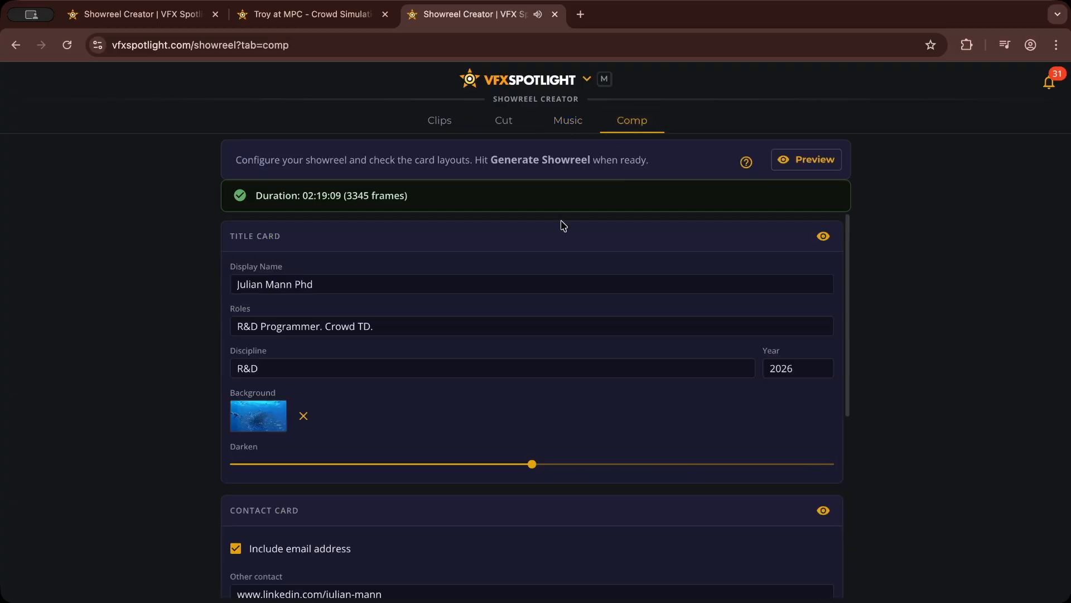
pyautogui.click(406, 283)
pyautogui.click(403, 327)
pyautogui.click(378, 363)
pyautogui.click(829, 371)
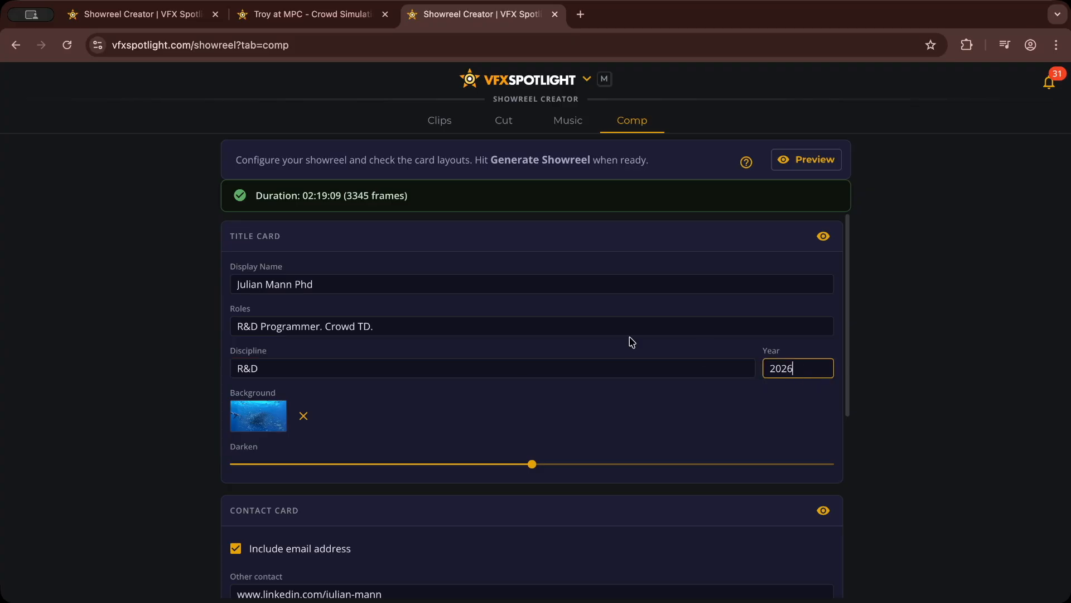
pyautogui.click(358, 283)
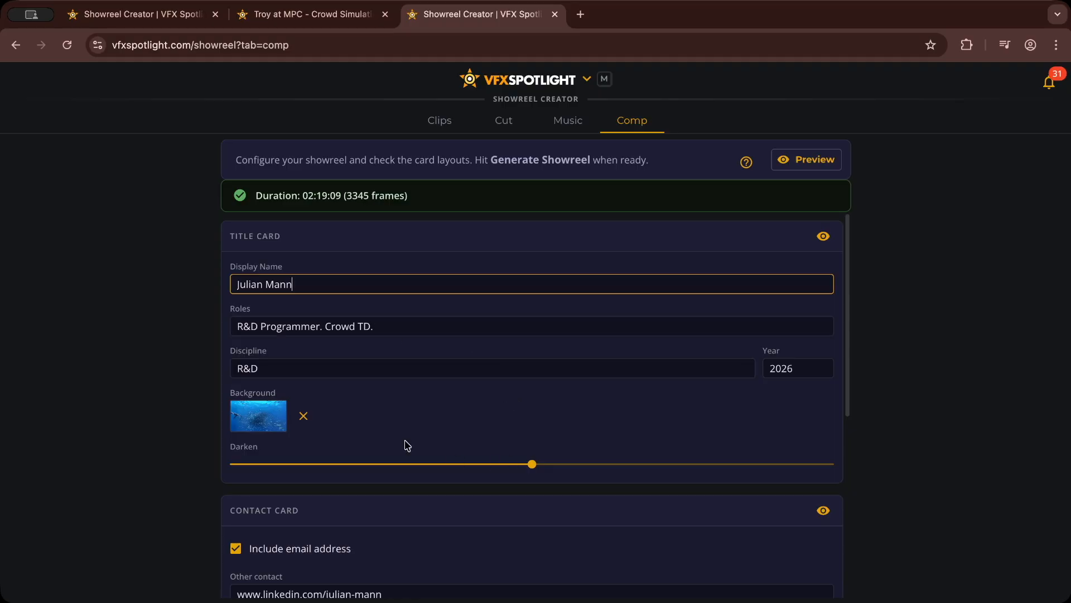
# Step: Replace the title card background with a frame taken early in the BB_021_010.mp4 clip
pyautogui.click(304, 416)
pyautogui.click(311, 416)
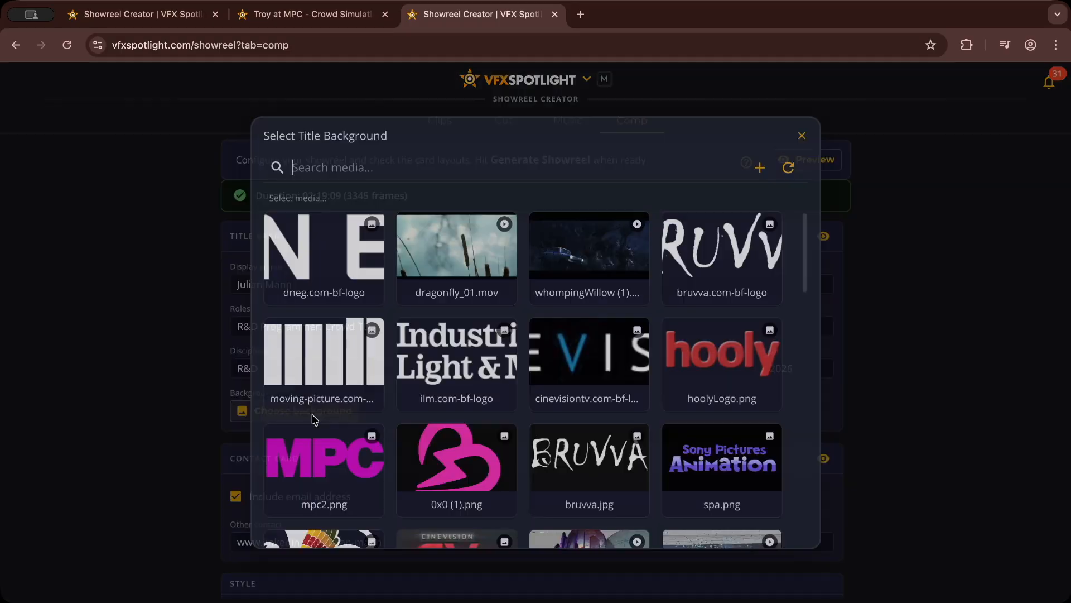
pyautogui.scroll(-10, 703, 327)
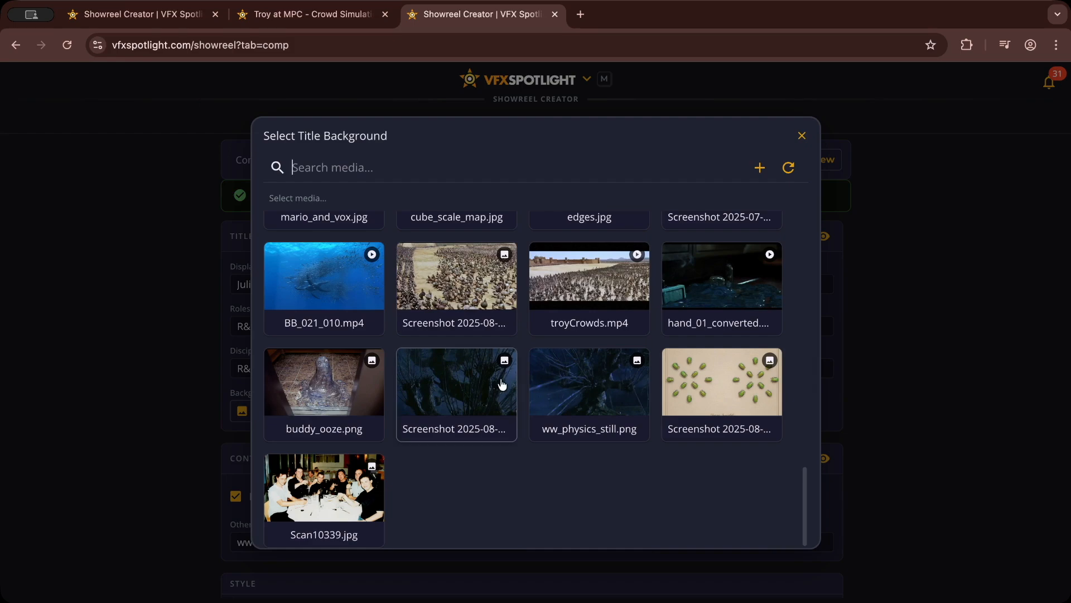
pyautogui.scroll(3, 481, 445)
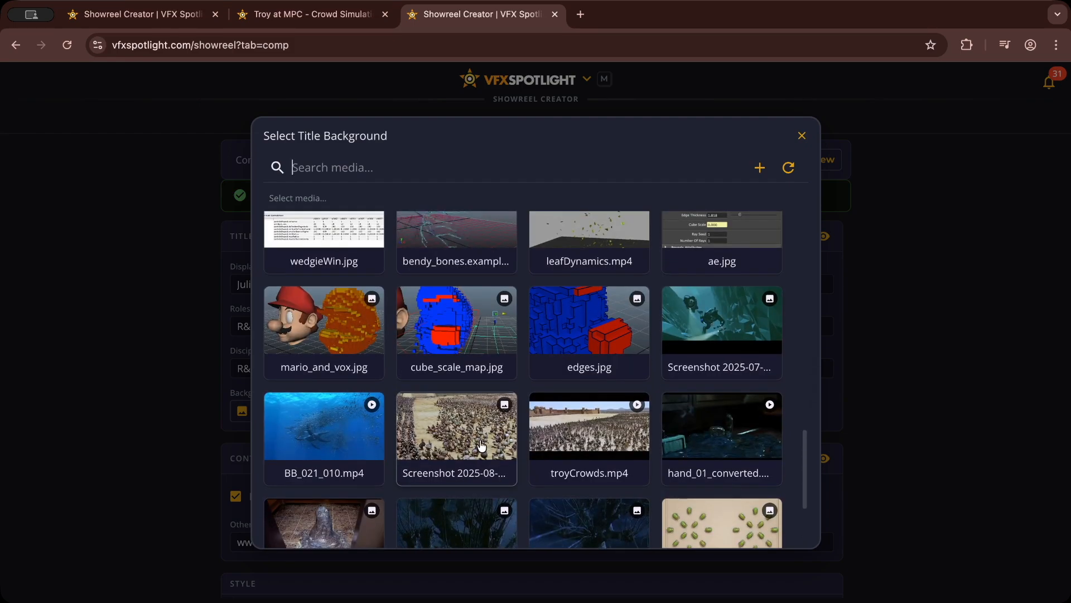
pyautogui.click(275, 446)
pyautogui.moveTo(371, 431); pyautogui.dragTo(424, 431)
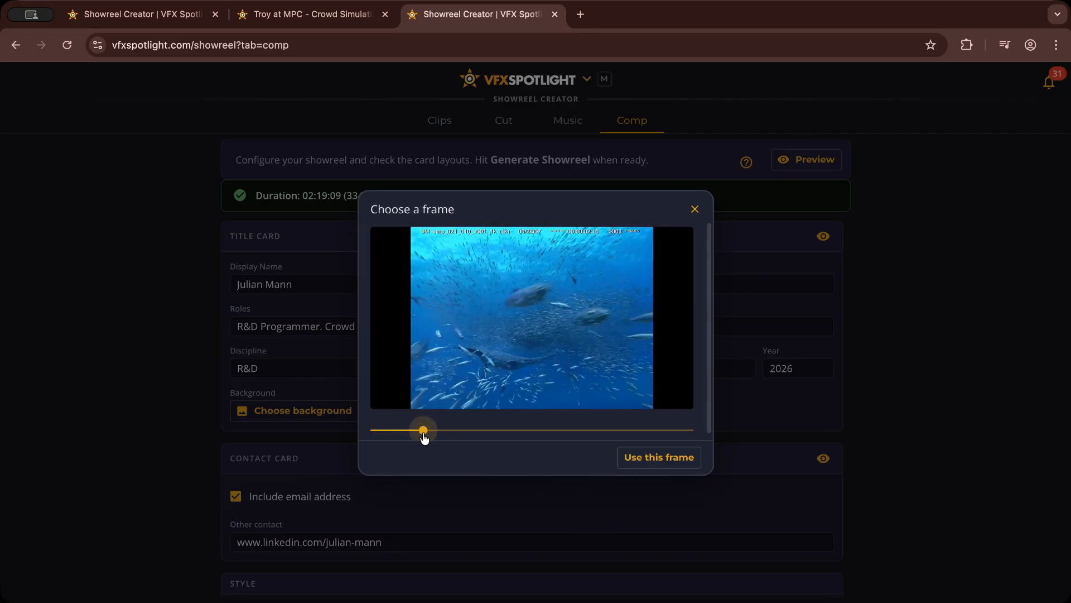
pyautogui.click(649, 461)
# Step: Preview the title card, darken its background to slightly over half, and check the card again
pyautogui.click(824, 239)
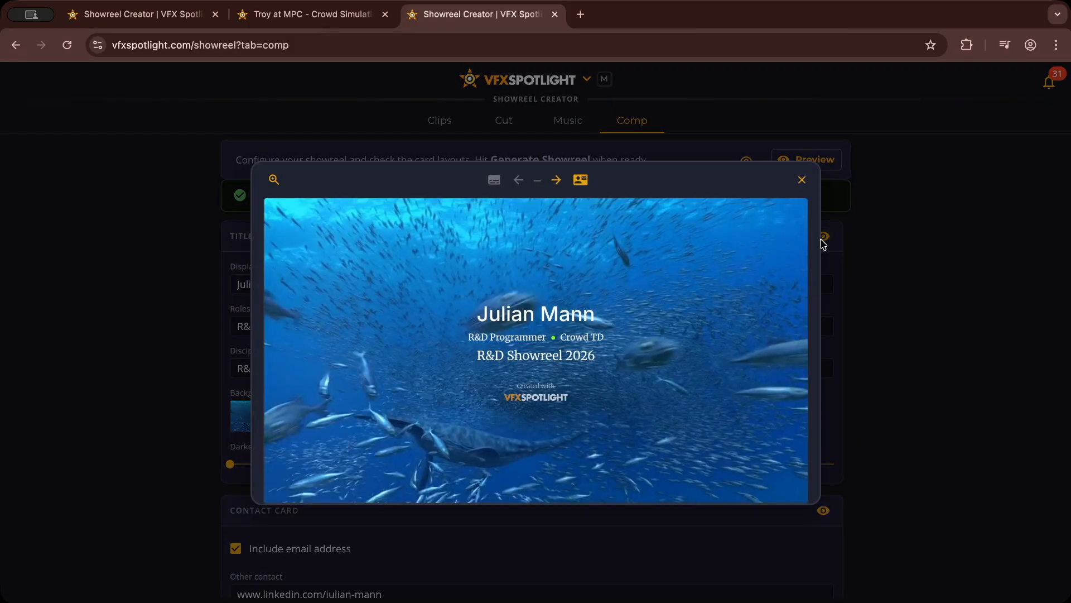
pyautogui.click(802, 179)
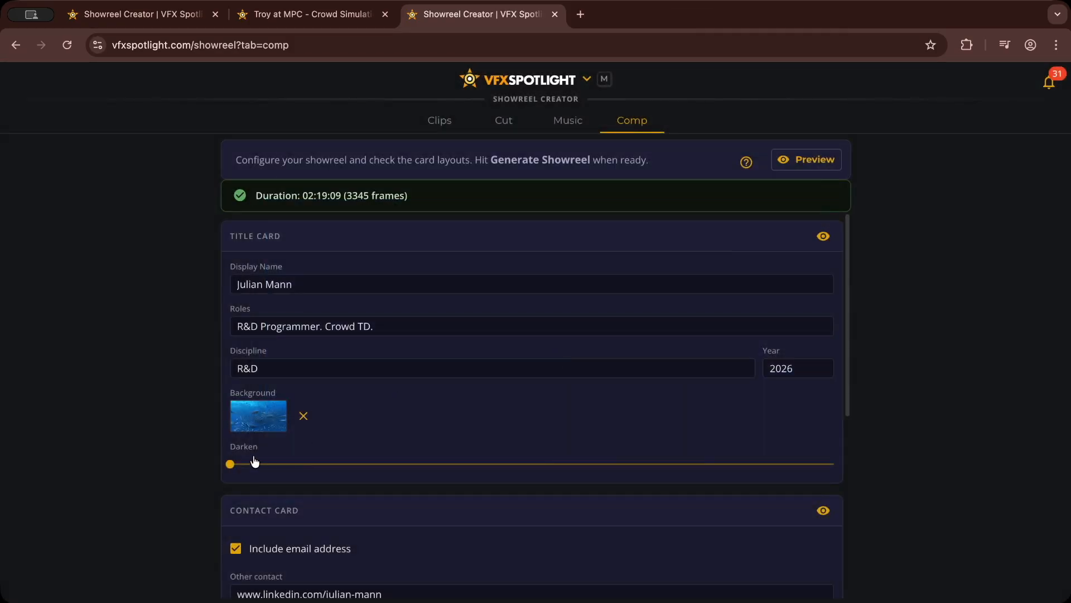
pyautogui.moveTo(233, 466); pyautogui.dragTo(555, 467)
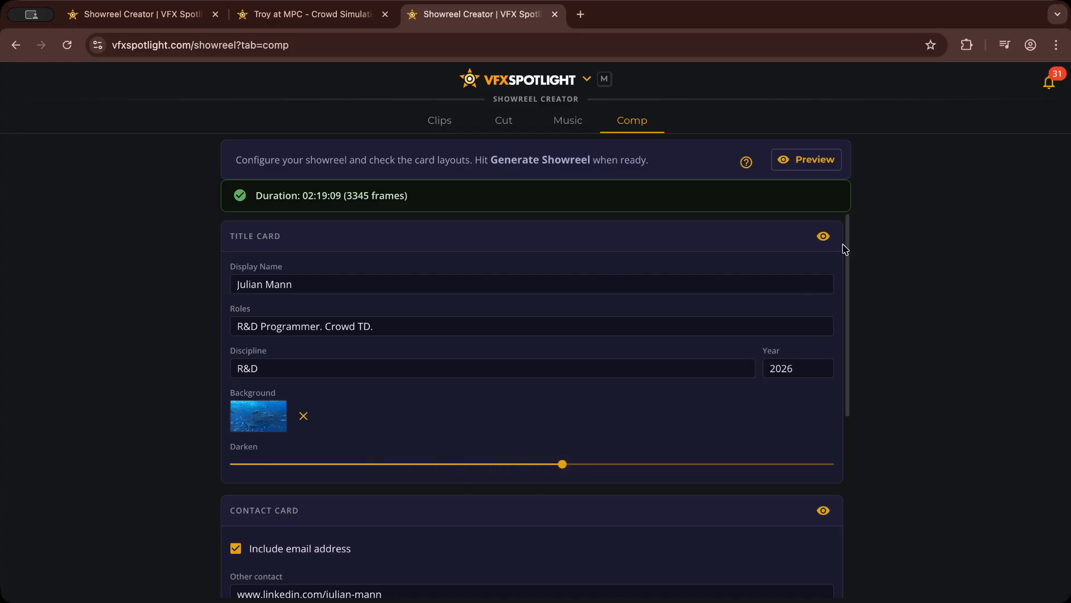
pyautogui.click(823, 235)
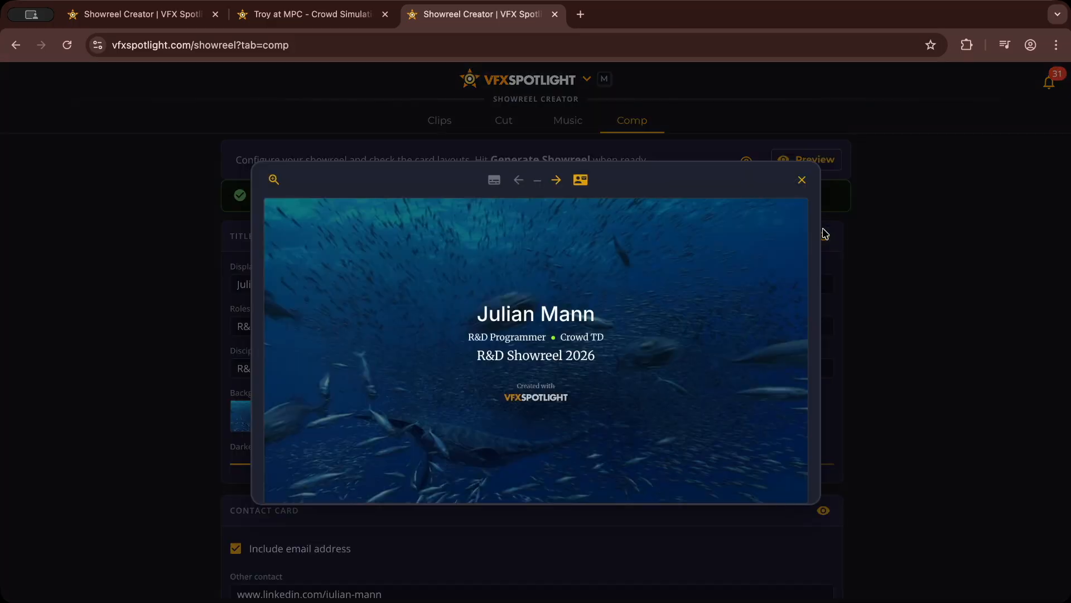
pyautogui.click(802, 180)
# Step: Check the contact card settings with the email address included and preview the card
pyautogui.scroll(-2, 670, 425)
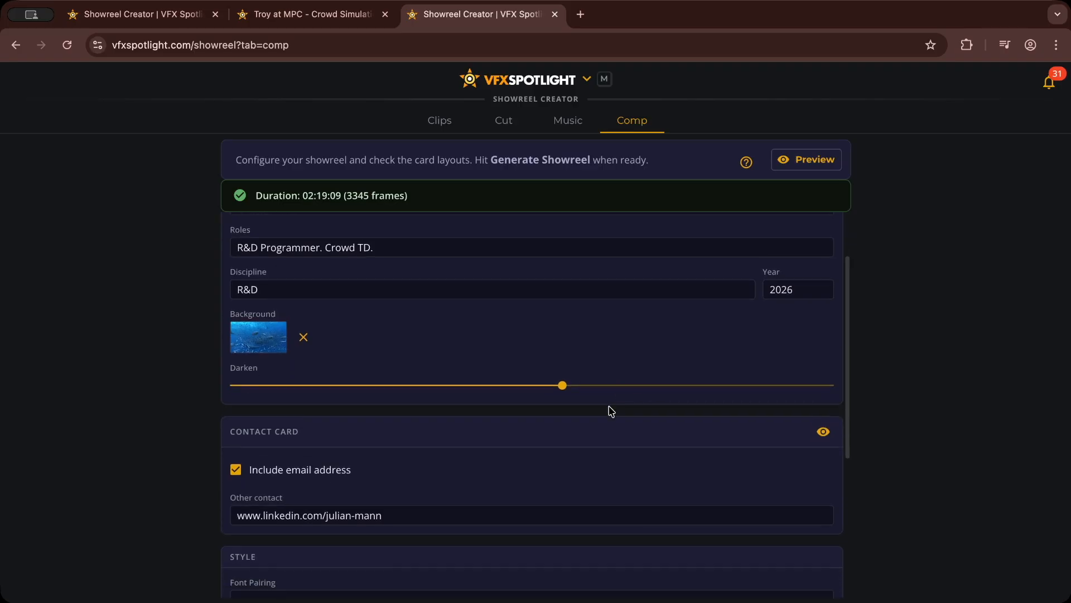
pyautogui.click(234, 438)
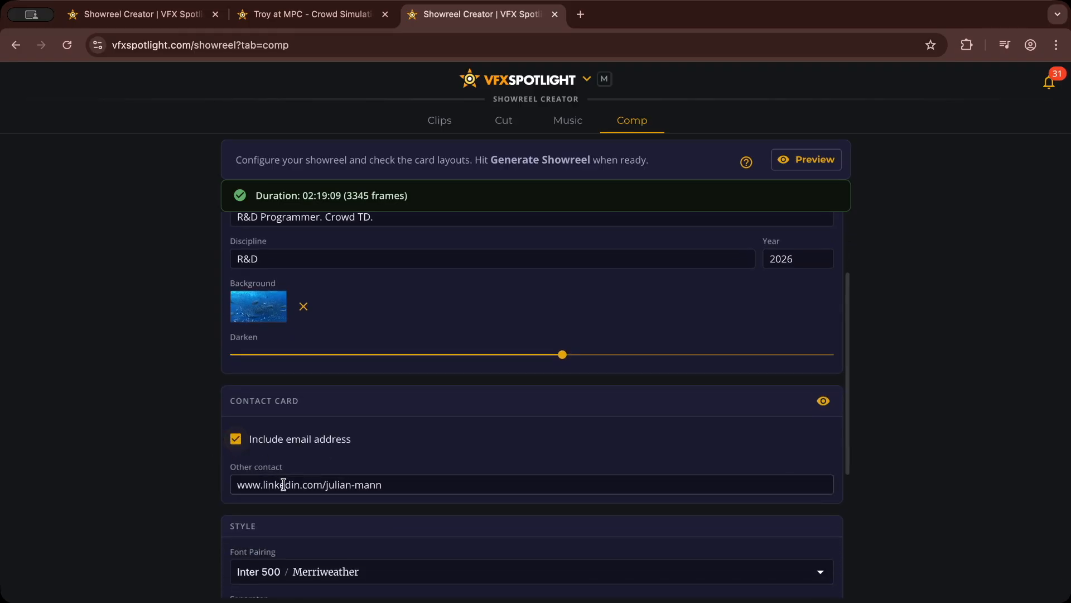
pyautogui.scroll(-1, 428, 474)
pyautogui.click(822, 368)
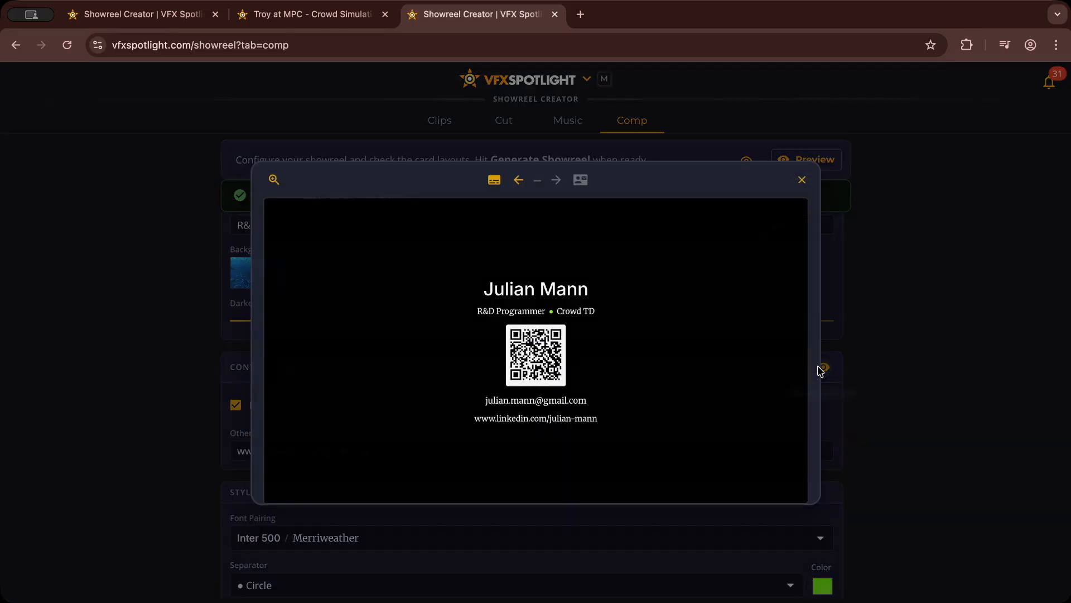
pyautogui.click(802, 180)
# Step: Change the showreel's font pairing to Playfair Display / Lora
pyautogui.scroll(-4, 658, 495)
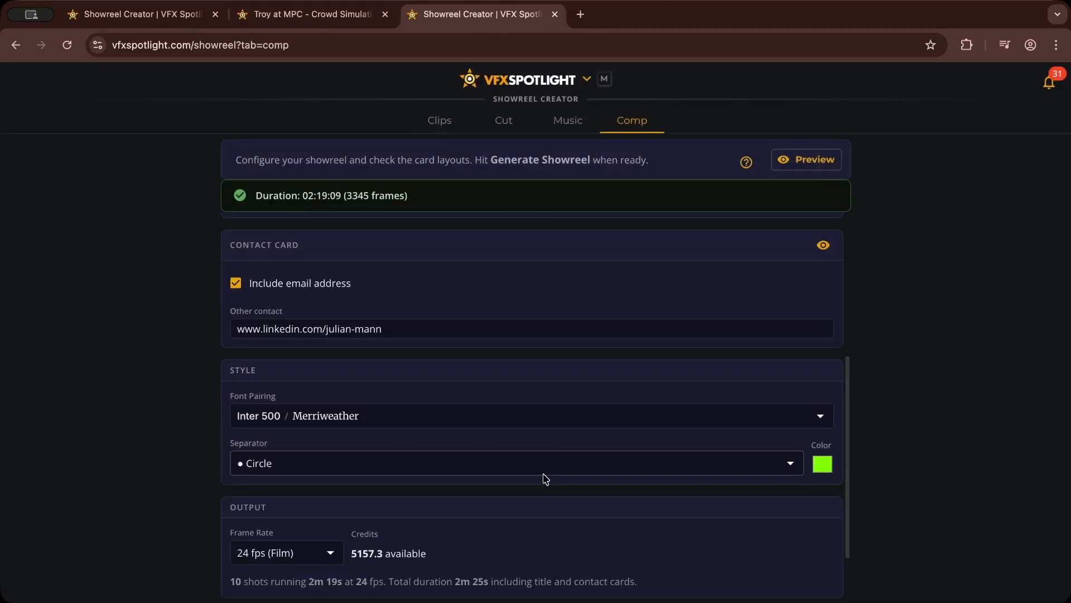
pyautogui.click(384, 350)
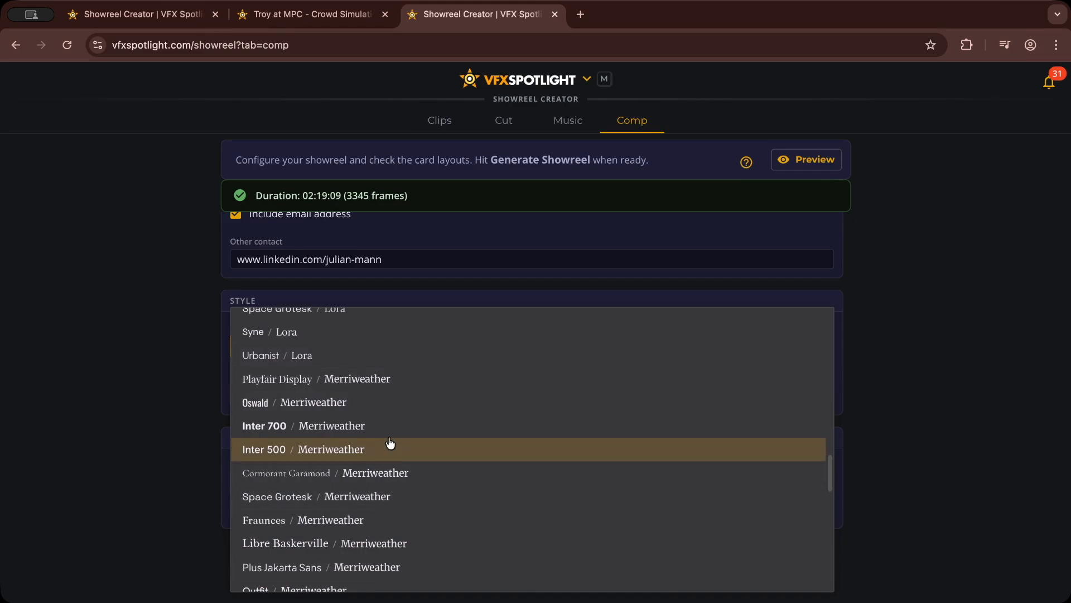
pyautogui.scroll(2, 394, 458)
pyautogui.scroll(3, 397, 473)
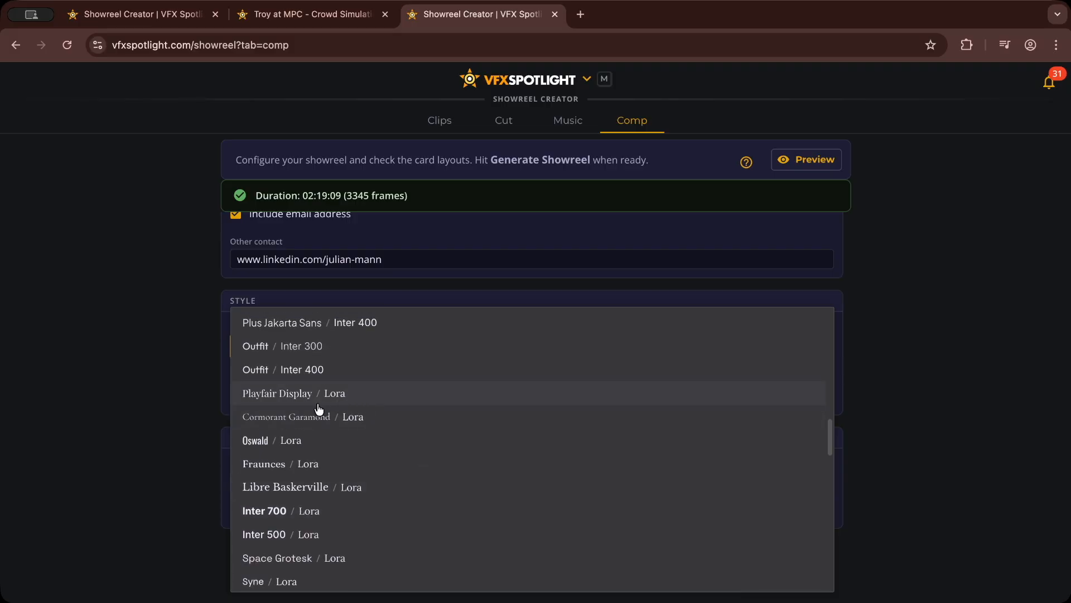
pyautogui.click(320, 396)
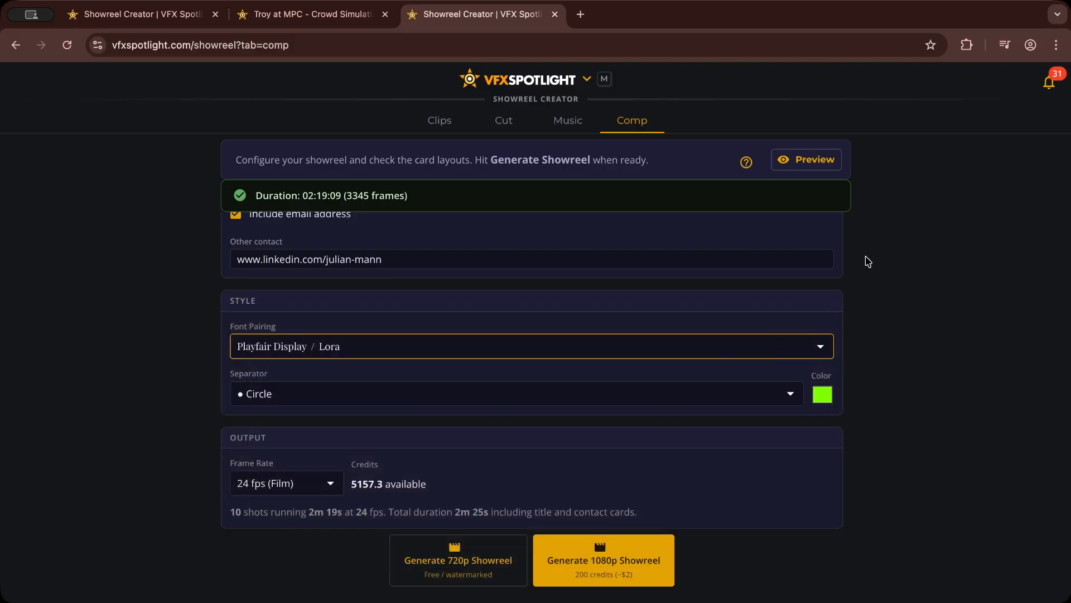
# Step: Preview the contact card and the title card zoomed in to check the new fonts
pyautogui.scroll(1, 826, 296)
pyautogui.click(824, 219)
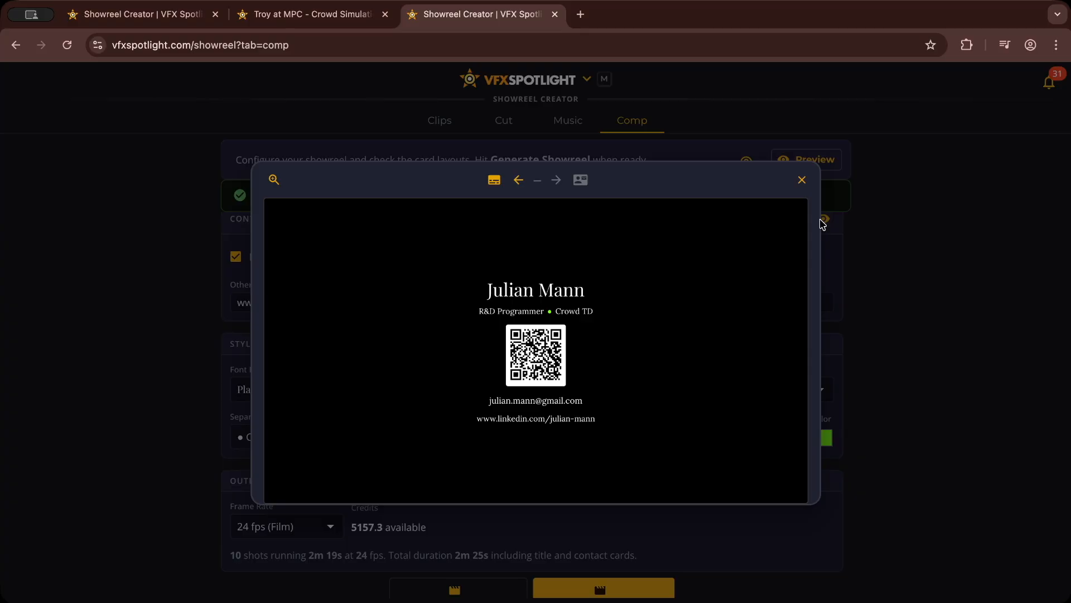
pyautogui.click(274, 180)
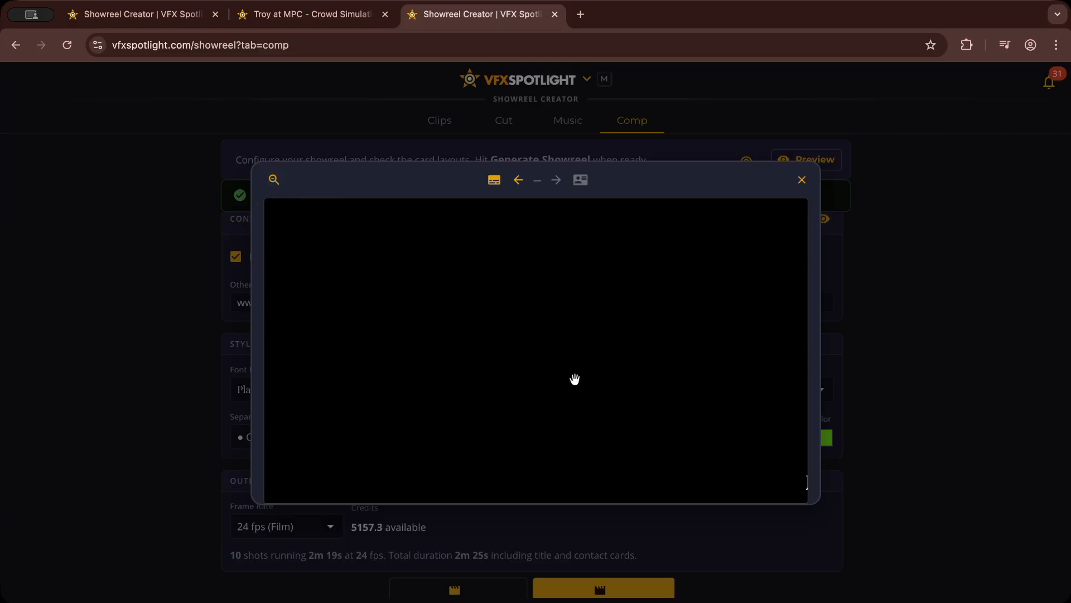
pyautogui.moveTo(688, 455); pyautogui.dragTo(500, 328)
pyautogui.click(494, 179)
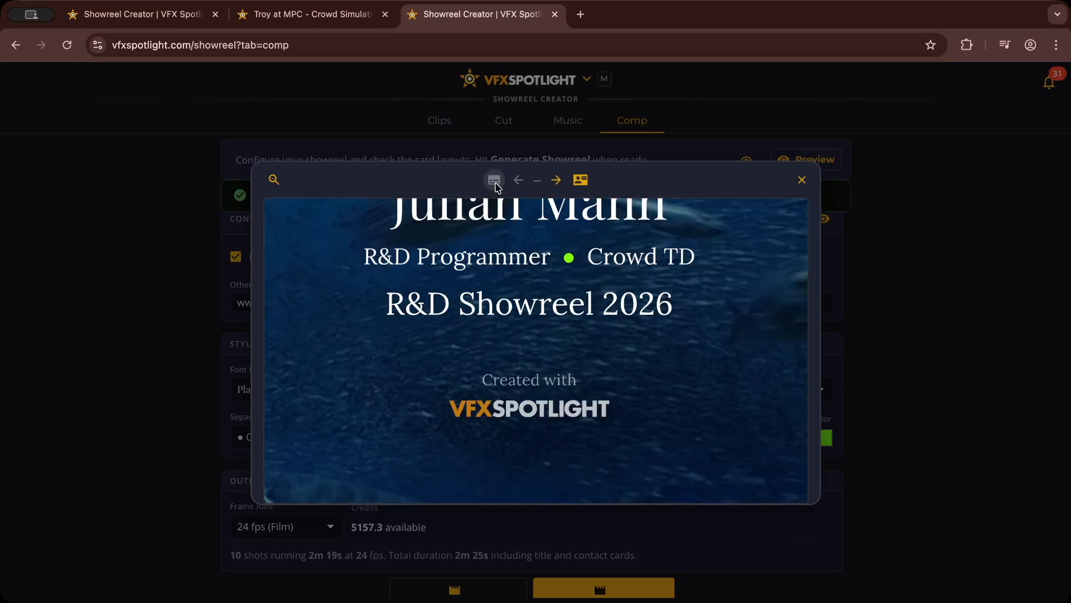
# Step: Examine the overlays on the first five shots at normal zoom, check the contact card, and close the preview
pyautogui.click(556, 180)
pyautogui.click(274, 179)
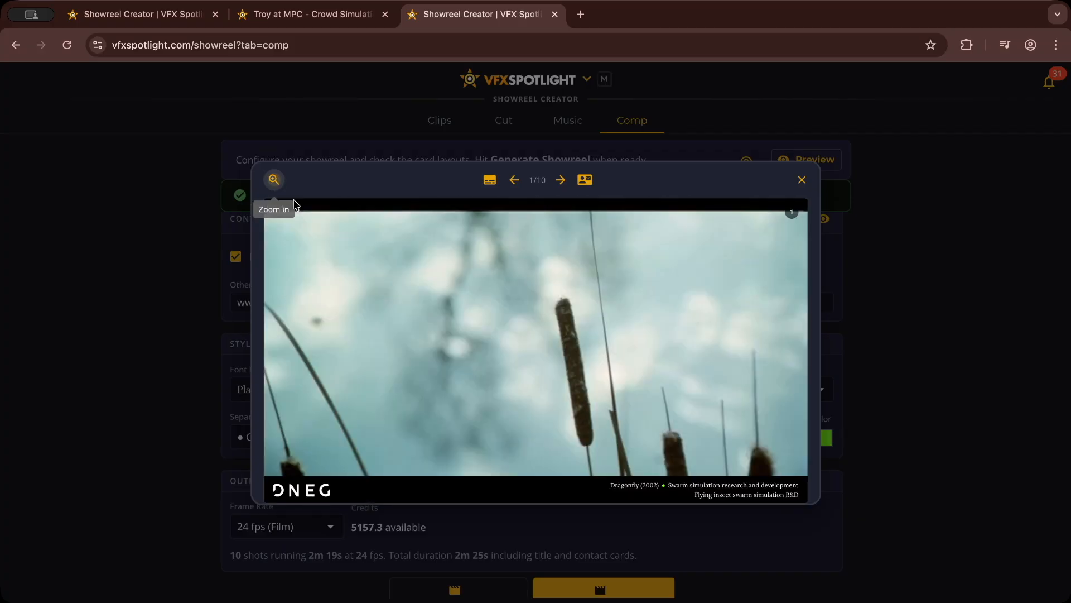
pyautogui.click(562, 182)
pyautogui.click(562, 182)
pyautogui.click(564, 184)
pyautogui.click(564, 184)
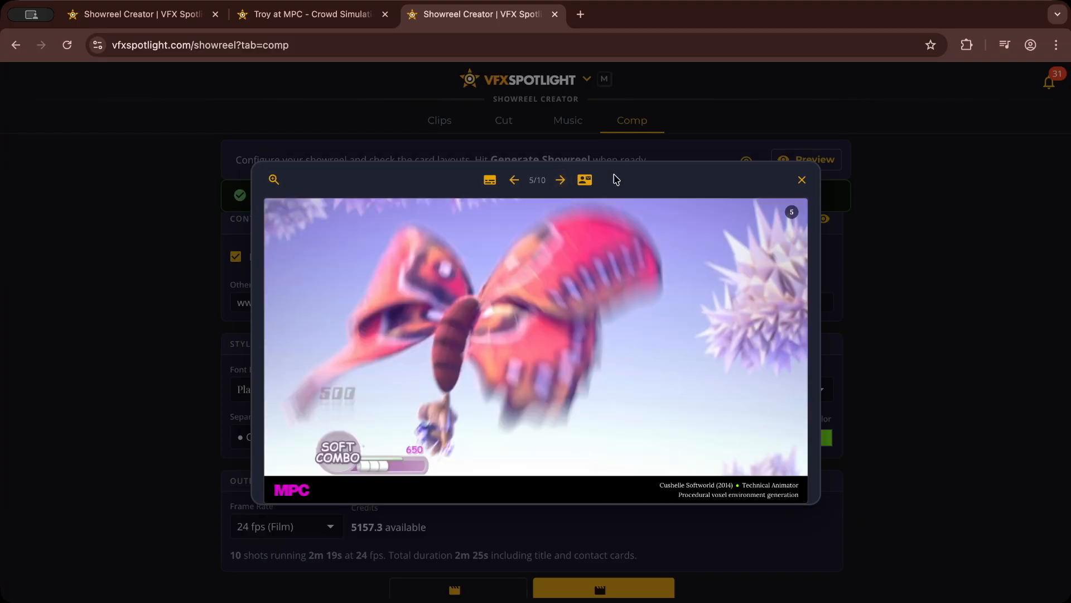
pyautogui.click(582, 181)
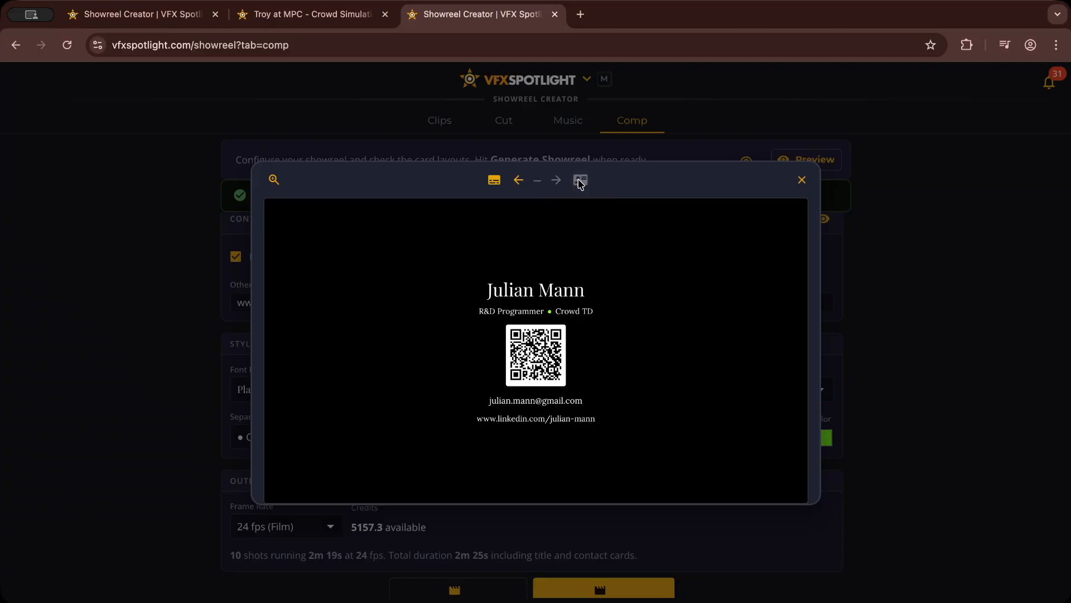
pyautogui.click(802, 180)
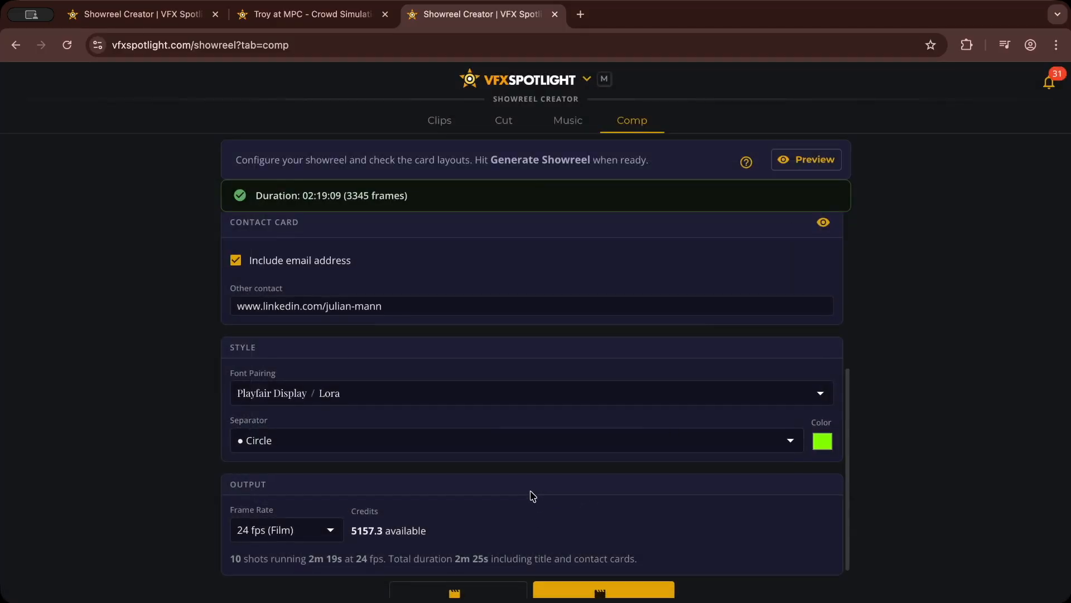
# Step: Generate the 1080p showreel, play the finished video, and create a story from it
pyautogui.scroll(-2, 524, 474)
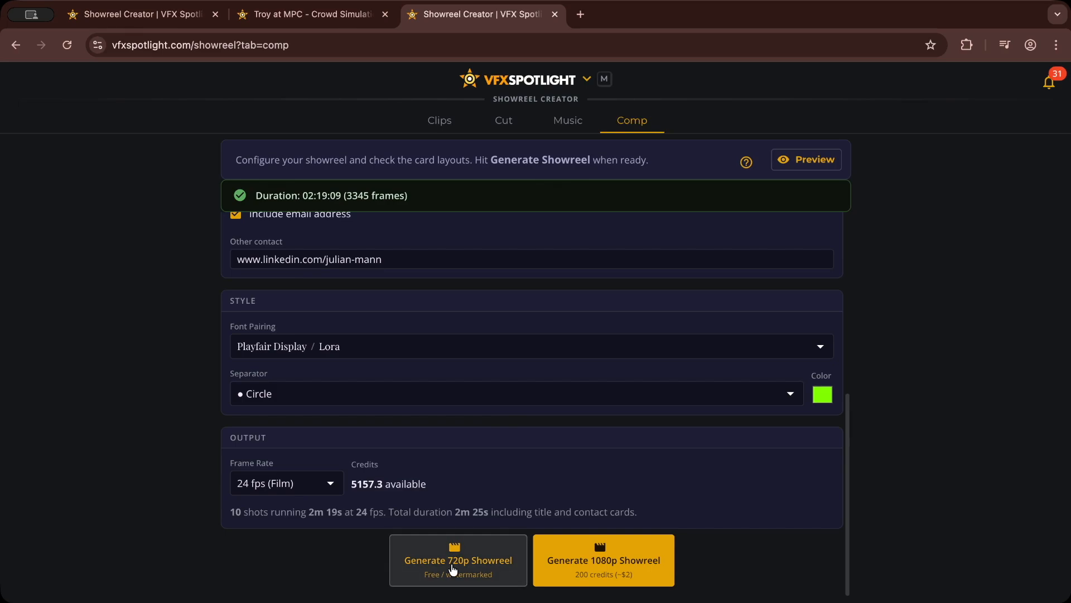
pyautogui.click(556, 573)
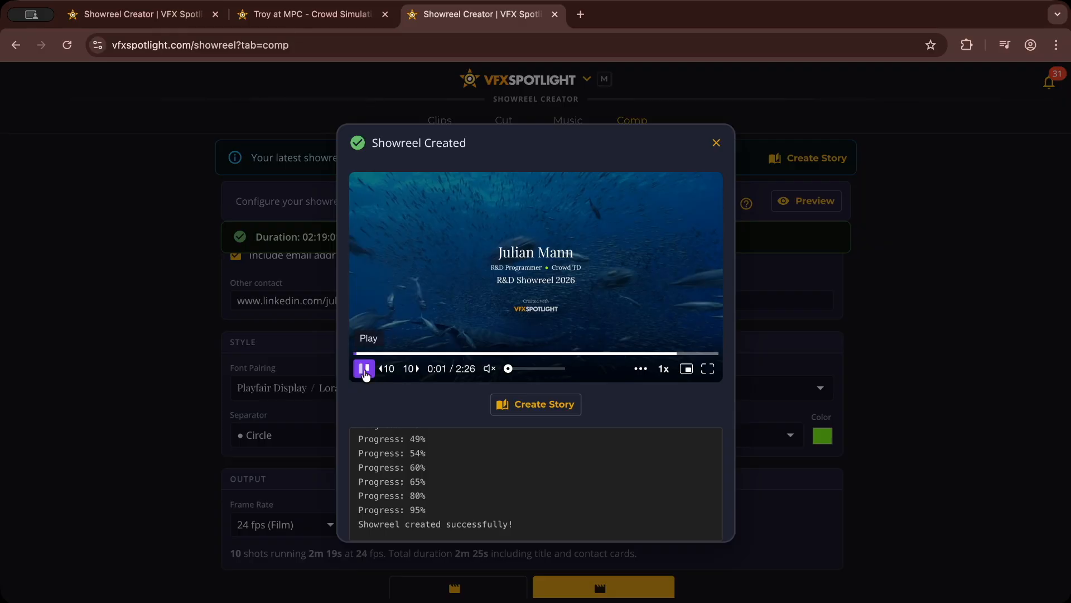
pyautogui.click(533, 406)
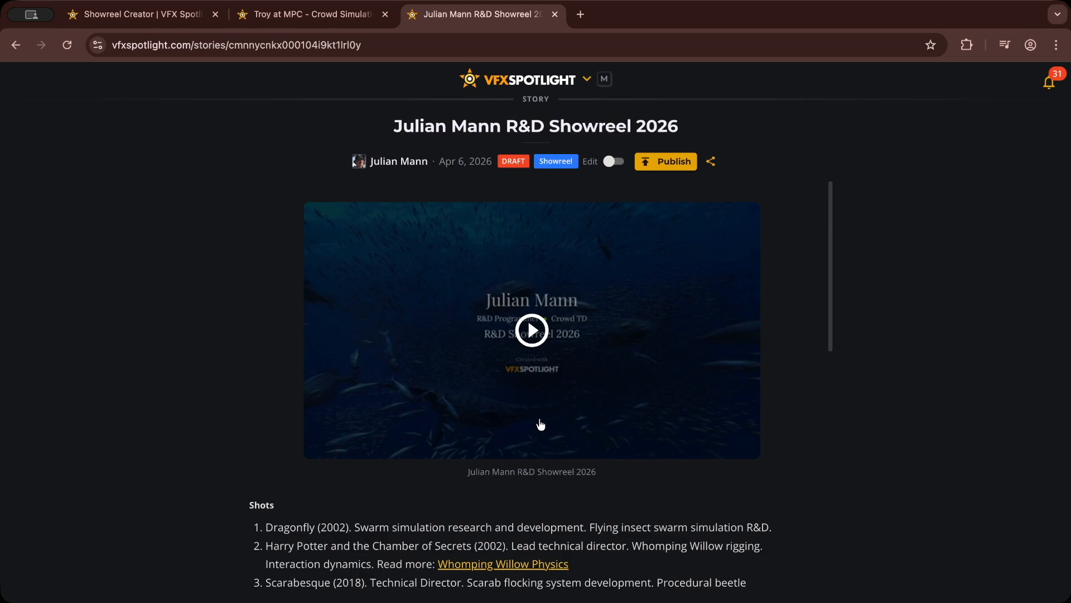
# Step: Review the story's shot list, read the linked "Troy at MPC - Crowd Simulation software: ALICE" article, and return to the showreel story
pyautogui.scroll(-3, 256, 431)
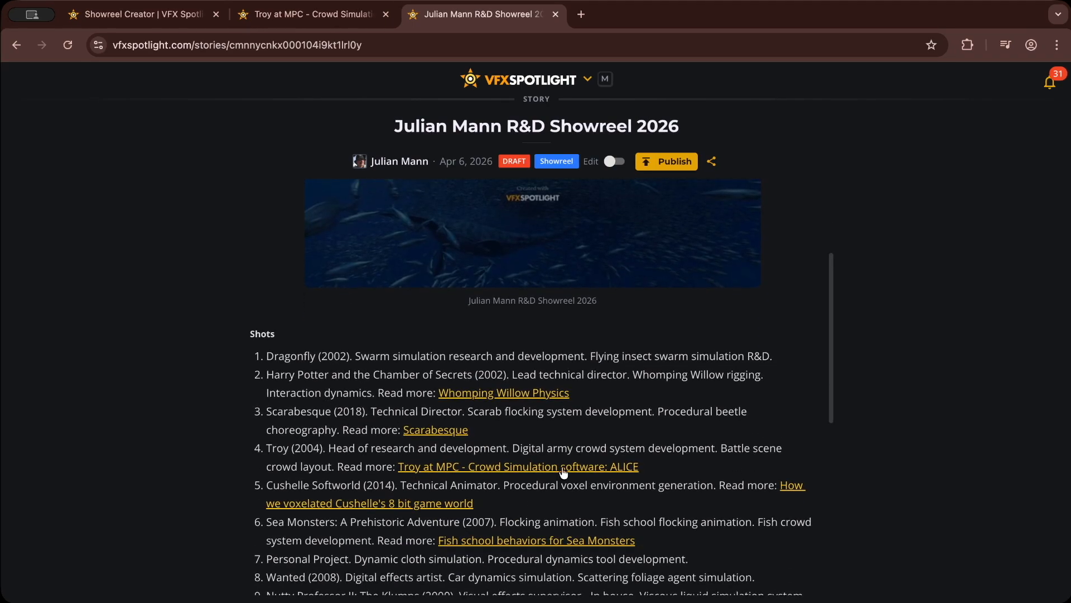
pyautogui.click(550, 470)
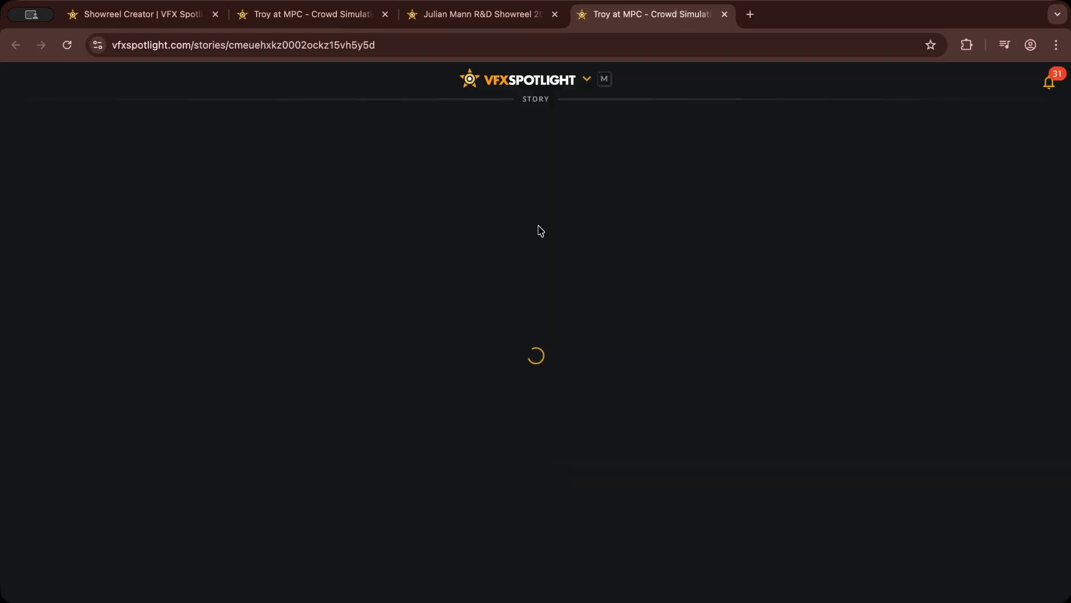
pyautogui.click(67, 46)
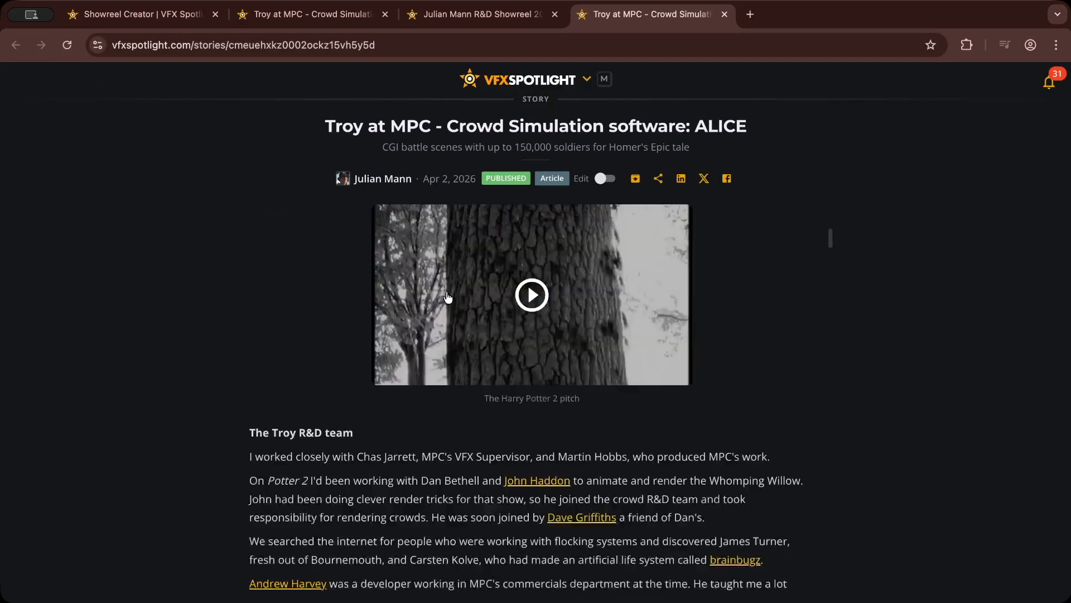
pyautogui.scroll(-10, 447, 296)
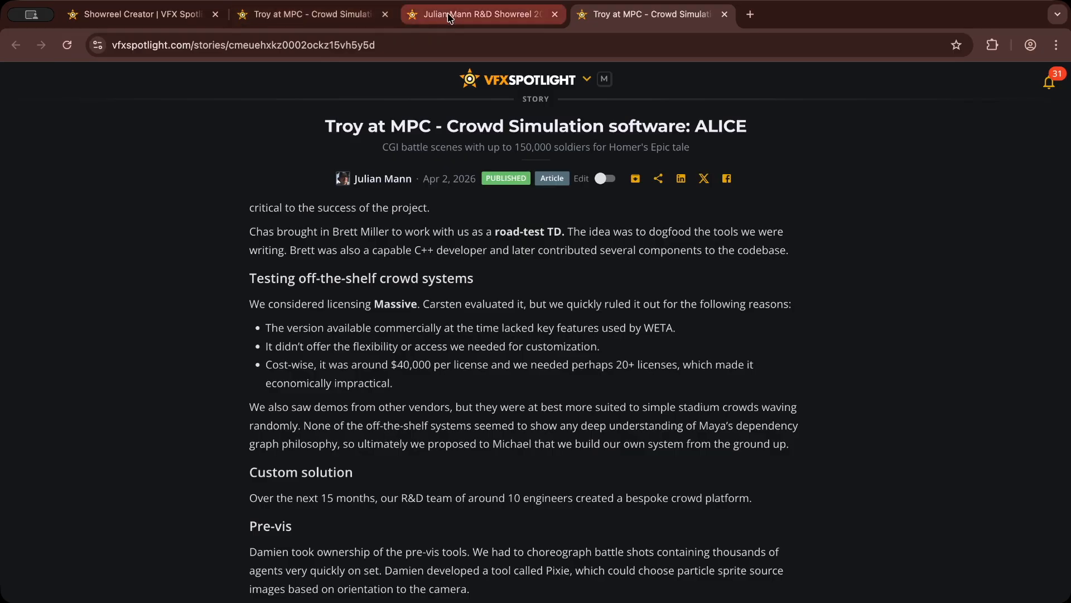
pyautogui.click(447, 17)
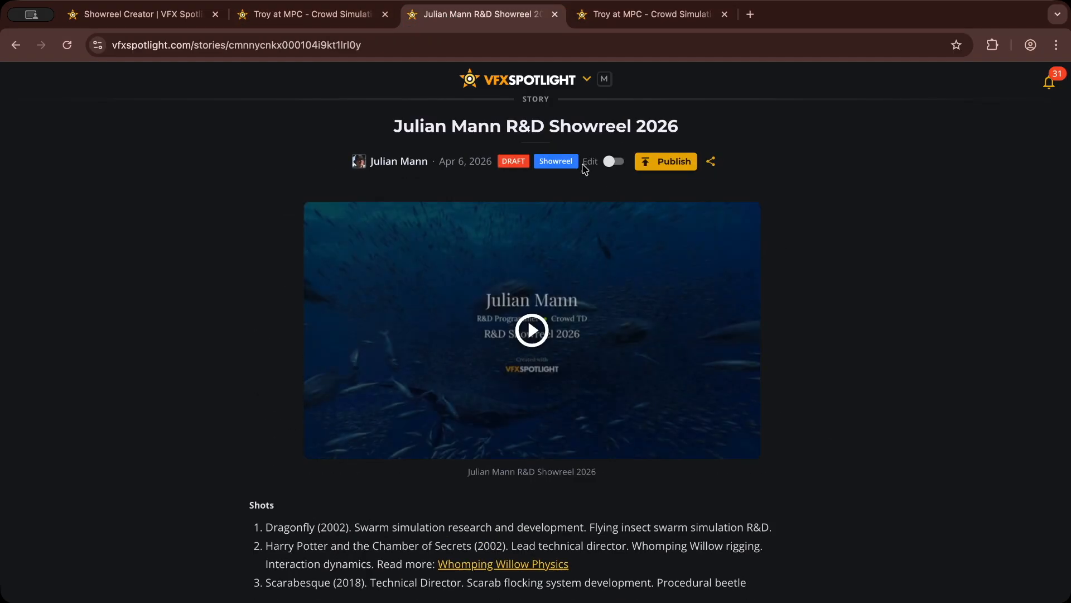
# Step: Publish the showreel story and send a share invite with the default message to the recruiter's e-mail address
pyautogui.click(674, 161)
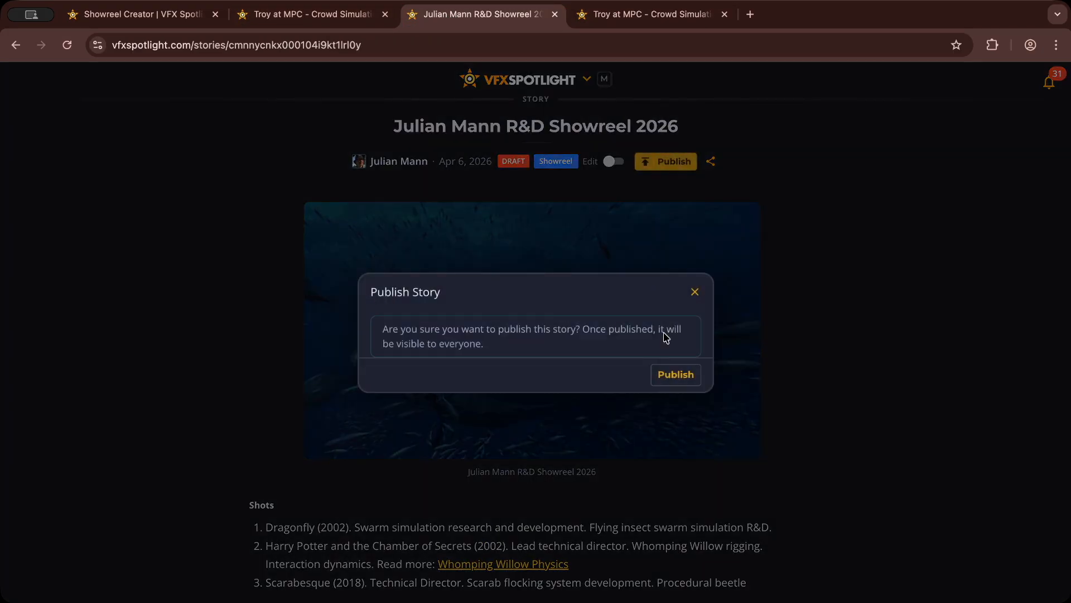
pyautogui.click(677, 375)
pyautogui.click(664, 162)
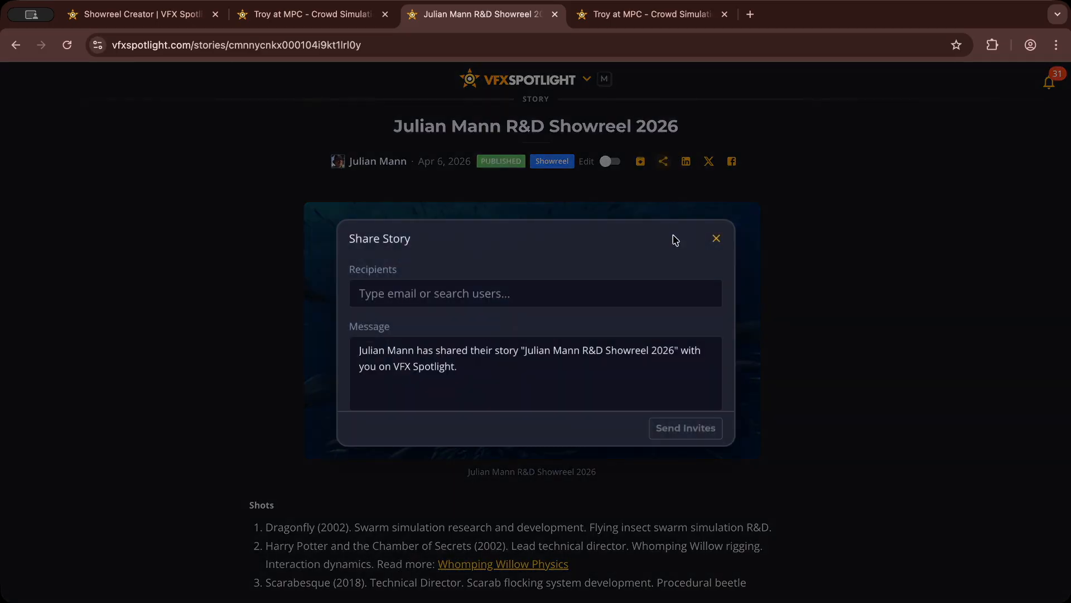
pyautogui.click(520, 291)
pyautogui.write('recruiter@example.com')
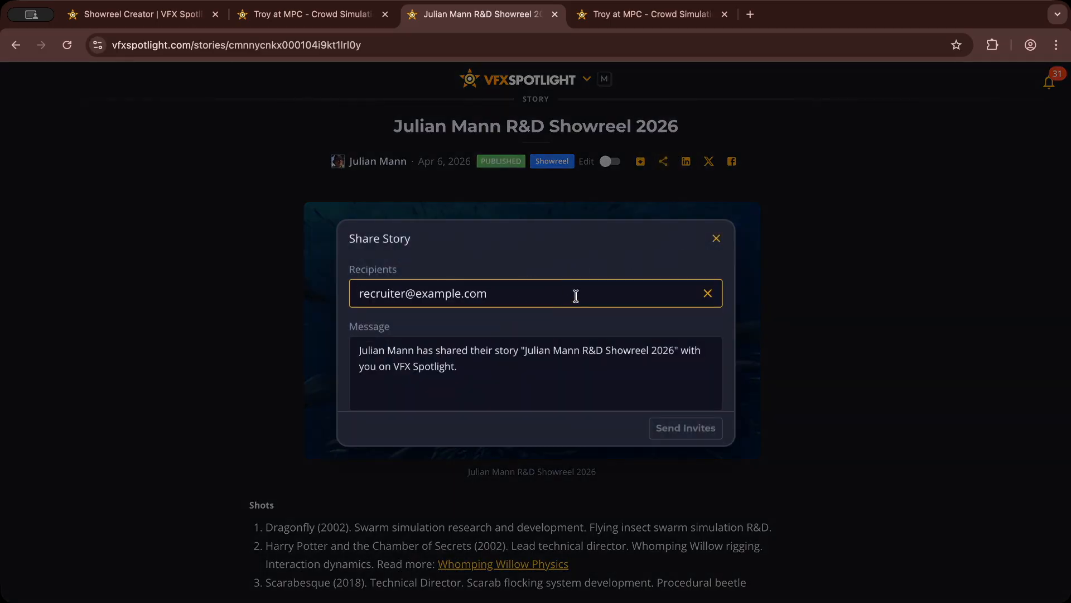
pyautogui.press('Return')
pyautogui.click(687, 433)
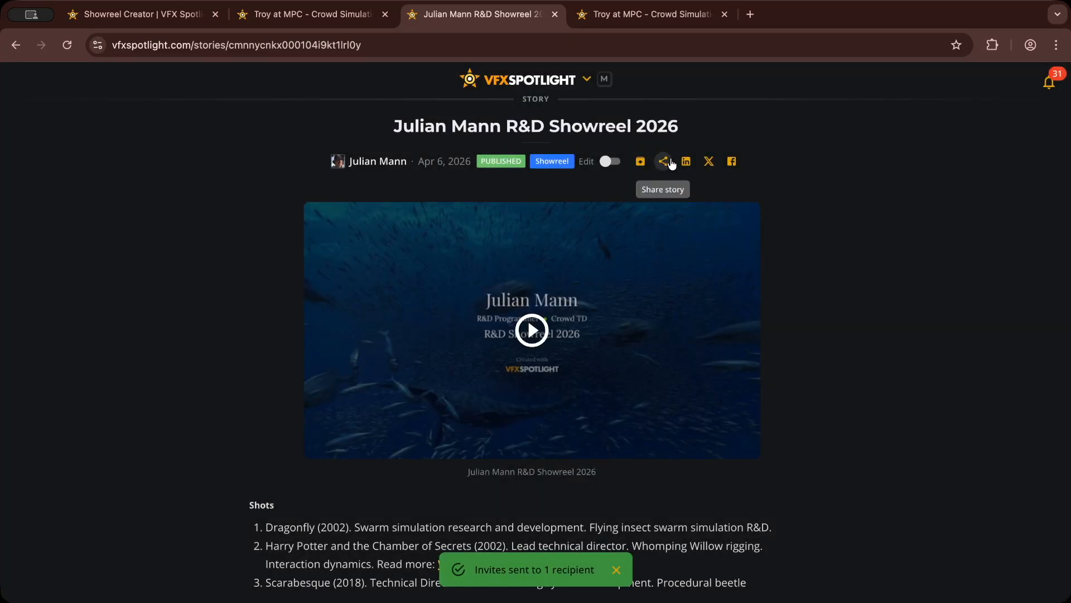
# Step: Review the LinkedIn sharing instructions for the story, copy the post image to the clipboard, and close the dialog
pyautogui.click(686, 162)
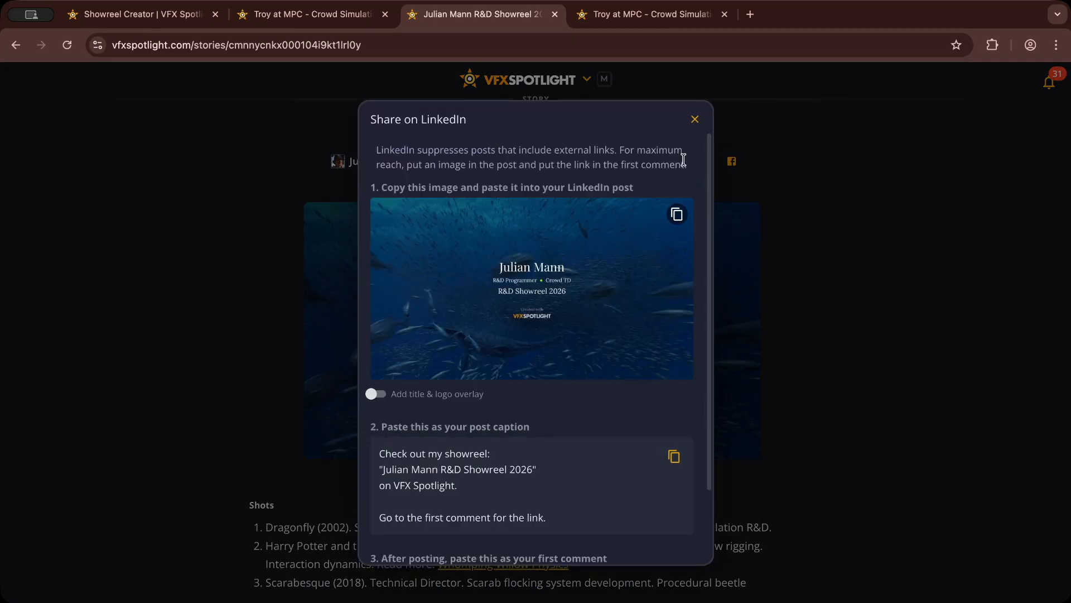
pyautogui.scroll(-3, 628, 318)
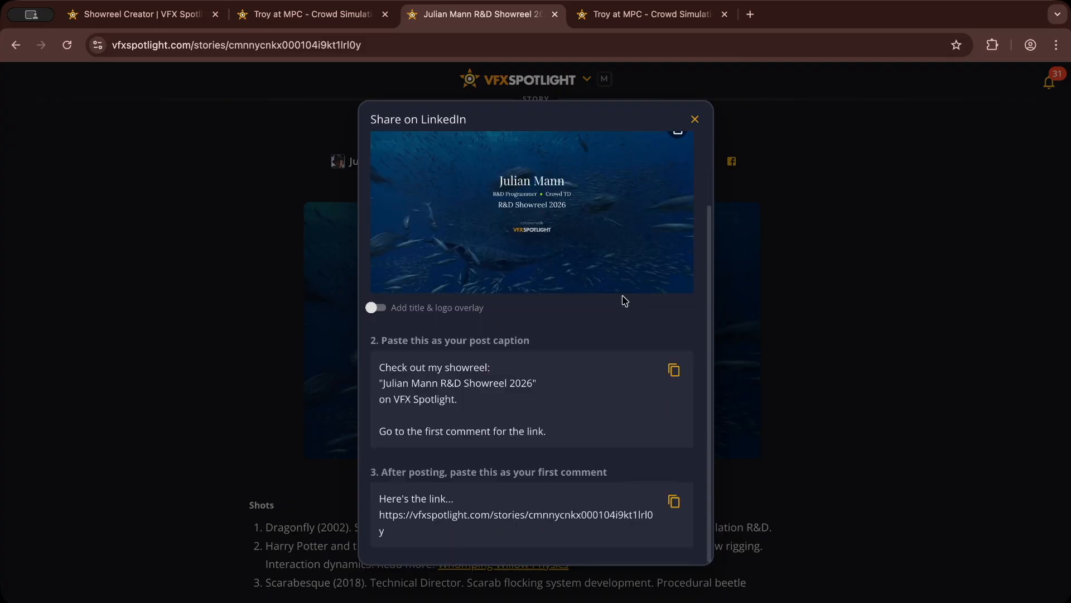
pyautogui.scroll(3, 628, 259)
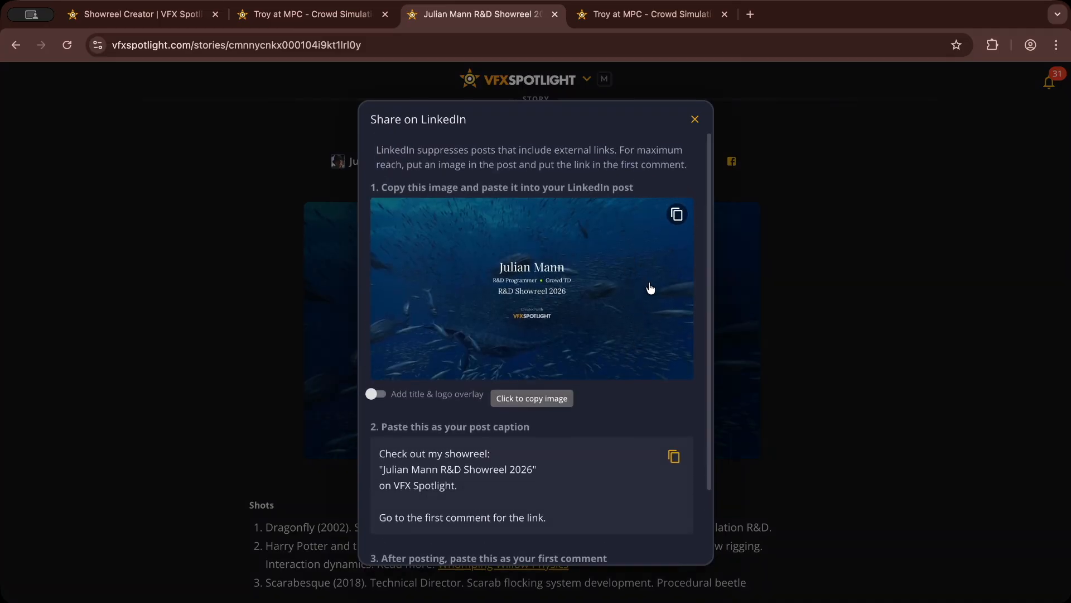
pyautogui.click(677, 215)
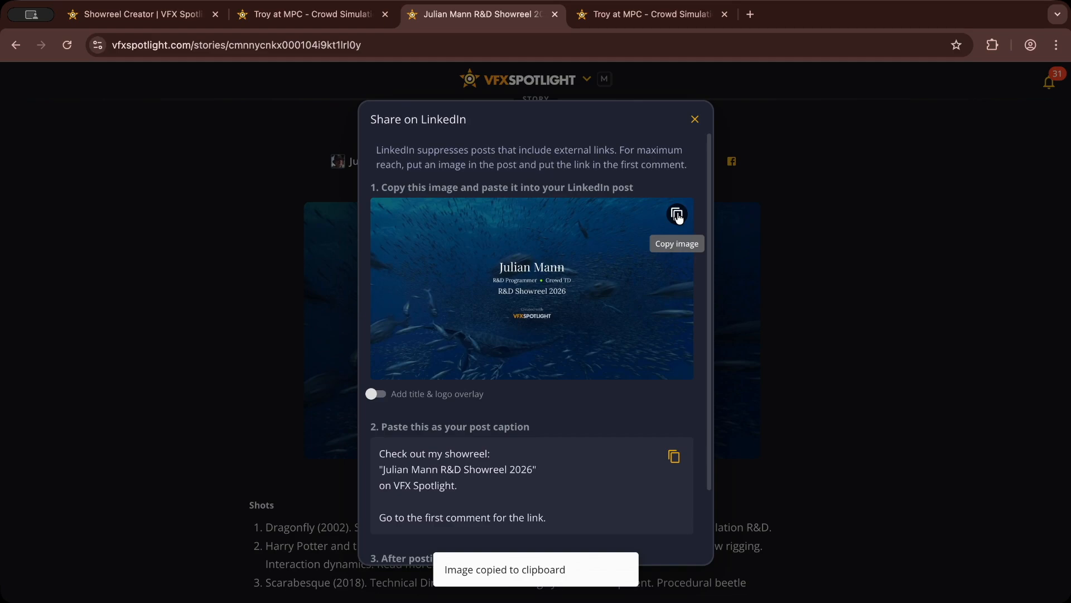
pyautogui.click(694, 120)
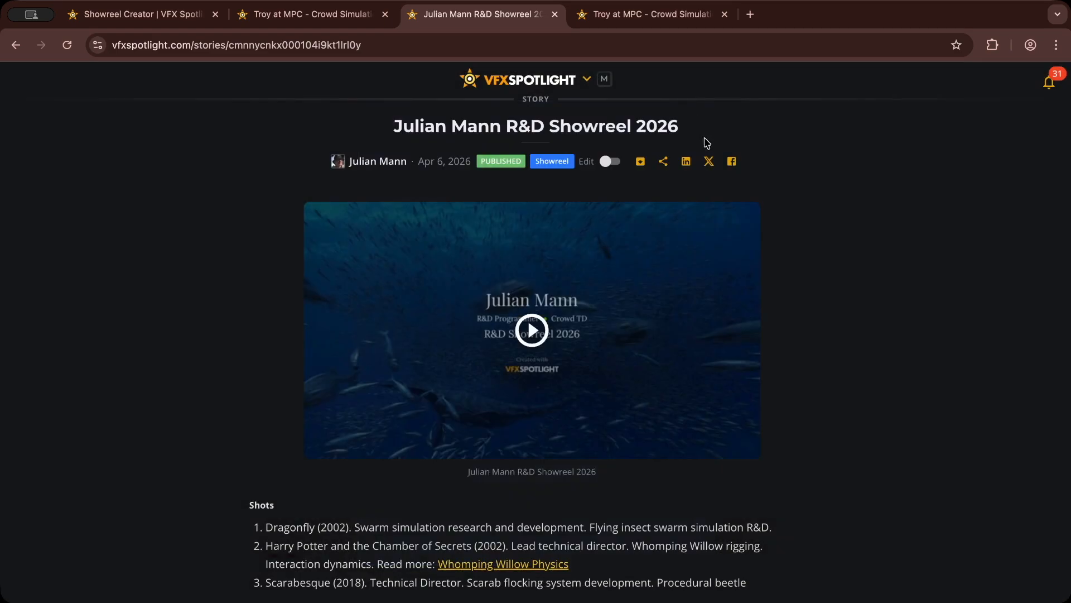
# Step: Browse the artists directory, play the R&D Showreel 2026 from the first artist's listing, and close the player
pyautogui.scroll(-5, 802, 385)
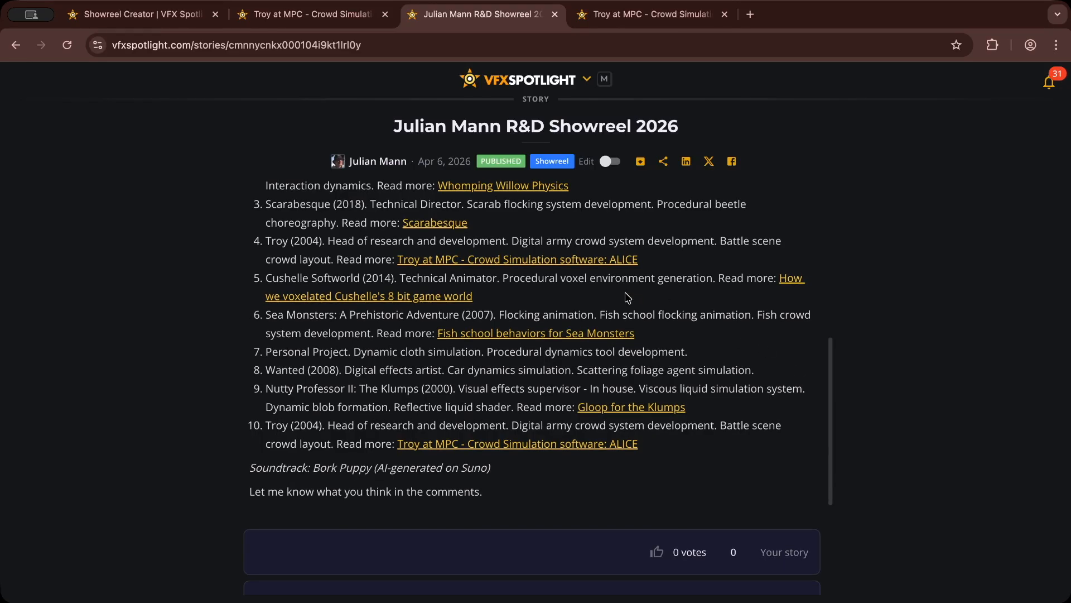
pyautogui.scroll(5, 581, 303)
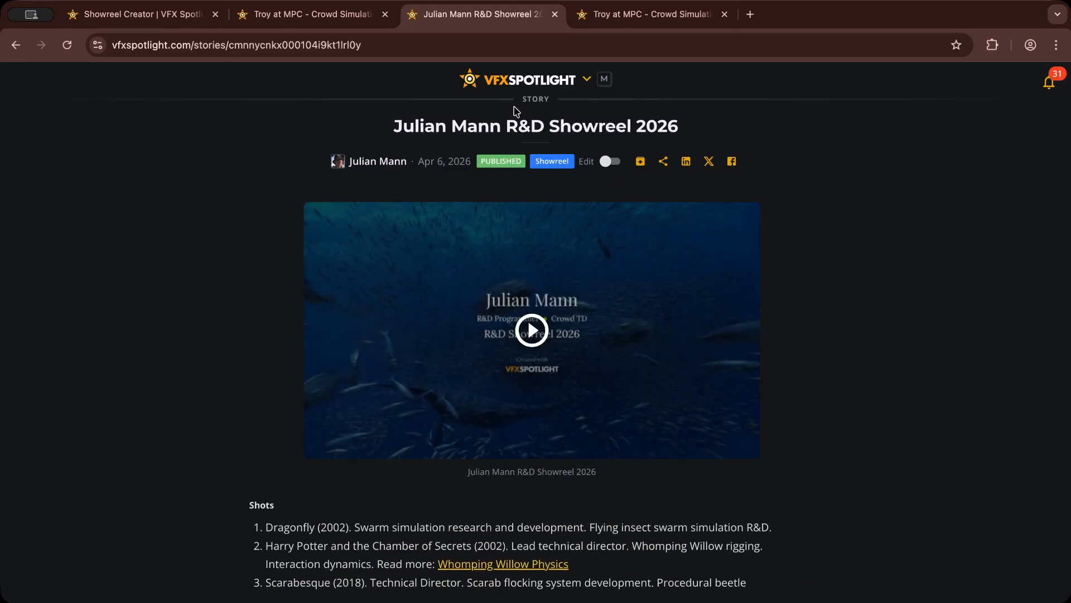
pyautogui.click(538, 91)
pyautogui.click(435, 165)
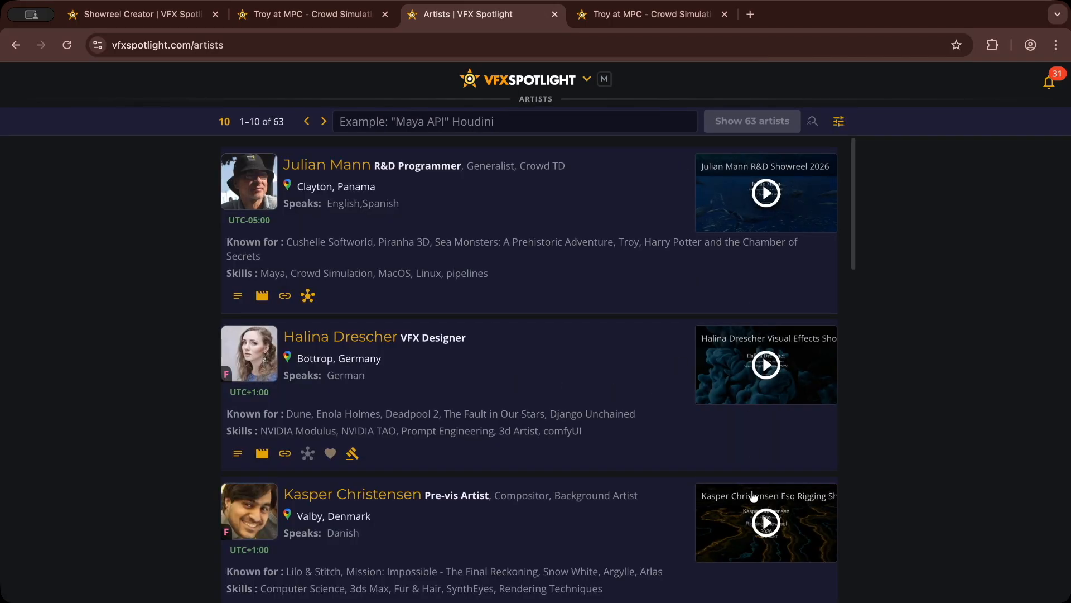
pyautogui.click(767, 193)
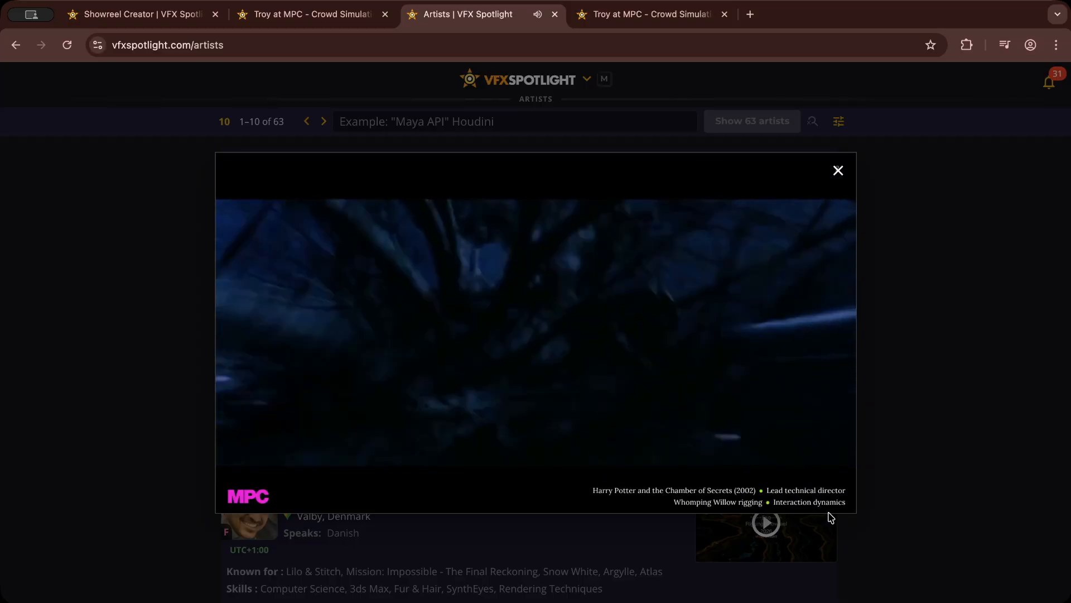
pyautogui.click(839, 170)
# Step: Open the Showcase, look through the showreels, and switch to All Stories to browse the published articles and reels
pyautogui.click(587, 81)
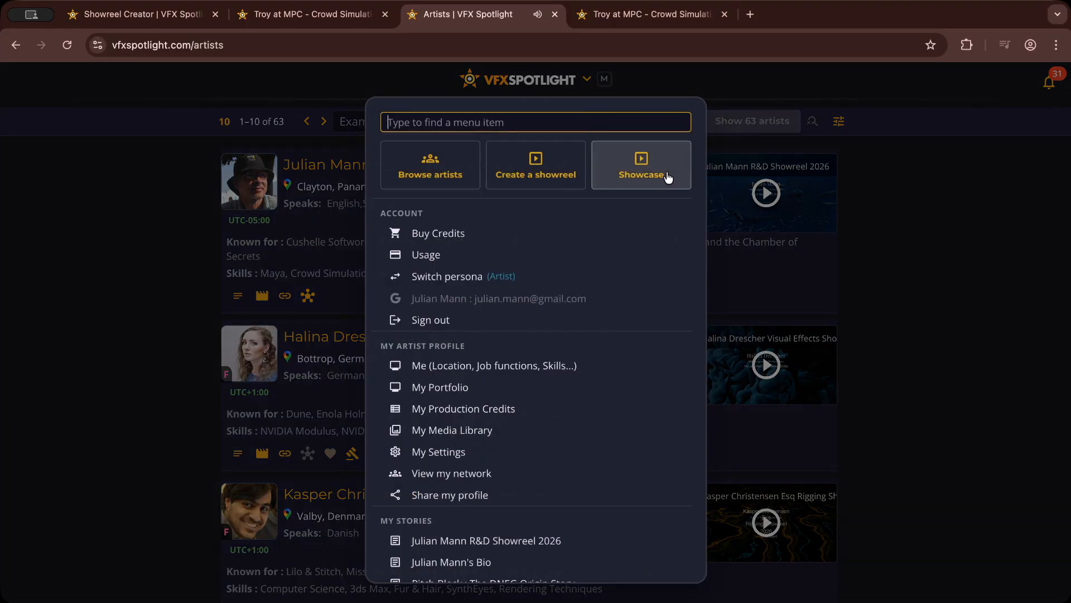
pyautogui.click(642, 161)
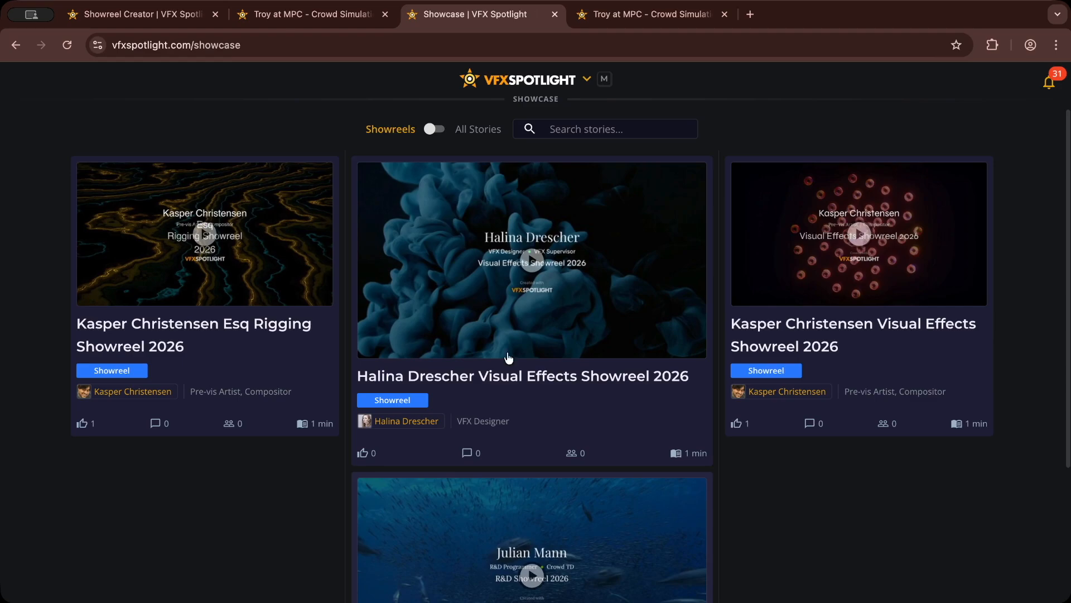
pyautogui.scroll(-3, 475, 289)
pyautogui.scroll(3, 472, 204)
pyautogui.click(444, 136)
pyautogui.scroll(-10, 554, 506)
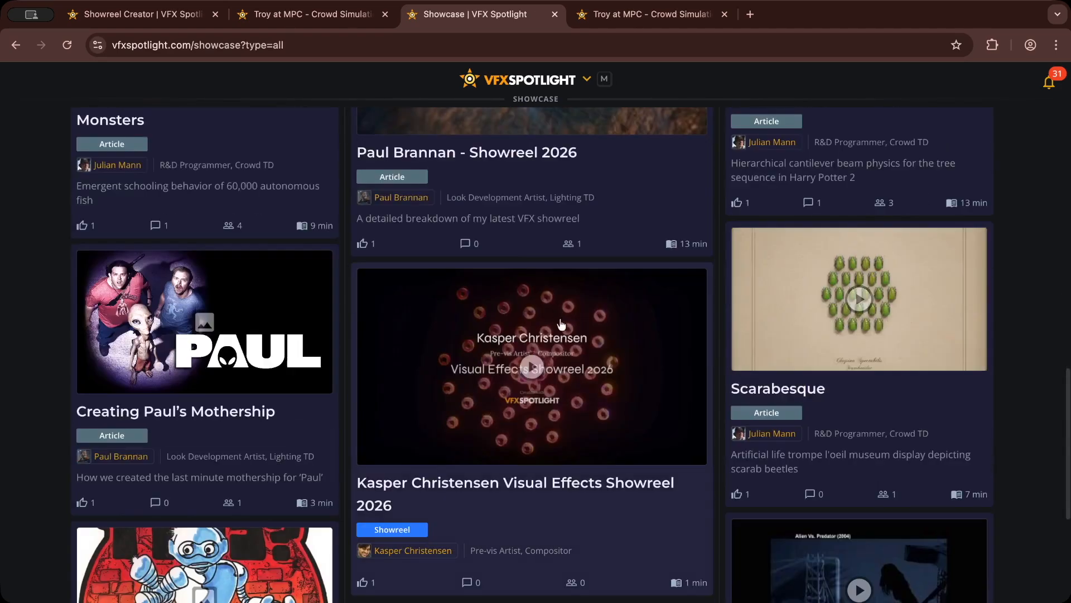
pyautogui.click(538, 566)
pyautogui.scroll(-10, 557, 447)
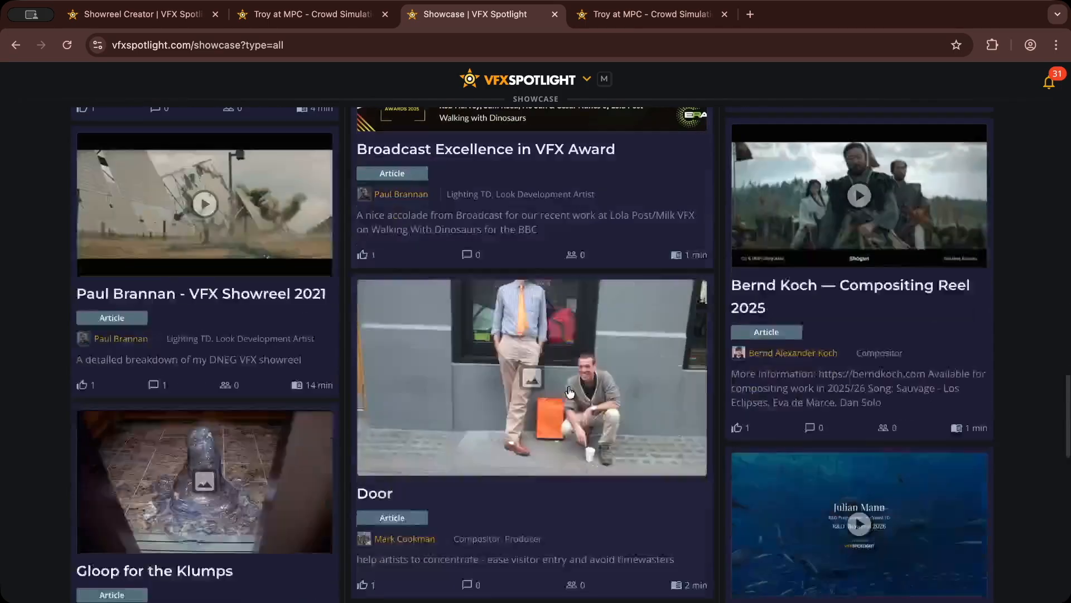